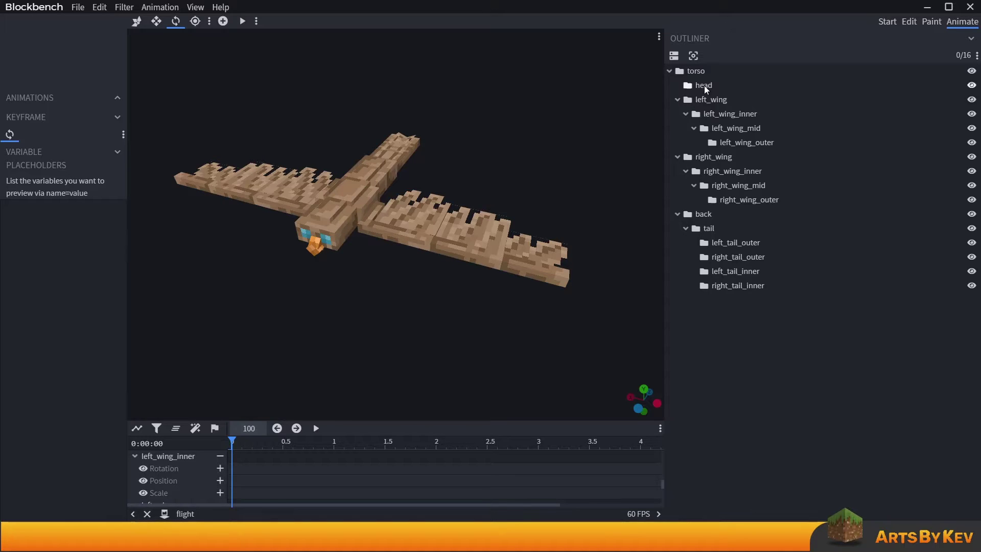
Check the pivots of the torso, head, left_wing and back bones from several angles.
{"action": "left_click", "coordinate": [706, 72]}
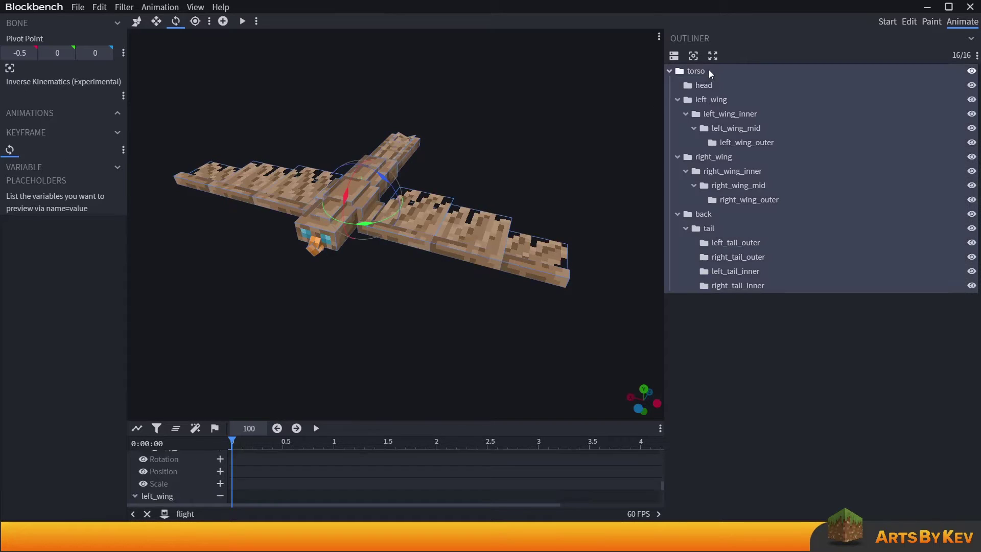
{"action": "left_click", "coordinate": [134, 23]}
{"action": "left_click_drag", "start_coordinate": [459, 153], "coordinate": [457, 79]}
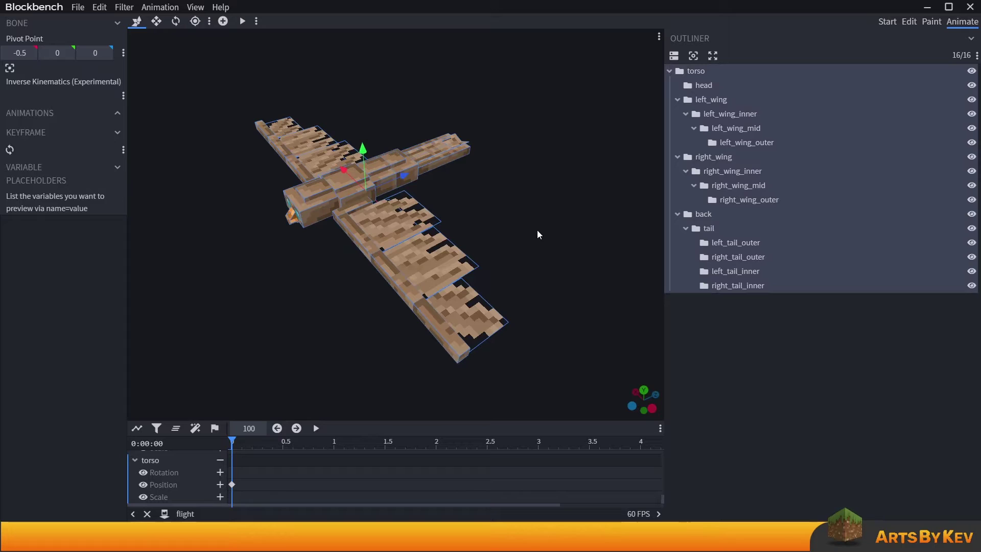
{"action": "left_click_drag", "start_coordinate": [503, 222], "coordinate": [677, 141]}
{"action": "left_click", "coordinate": [721, 74]}
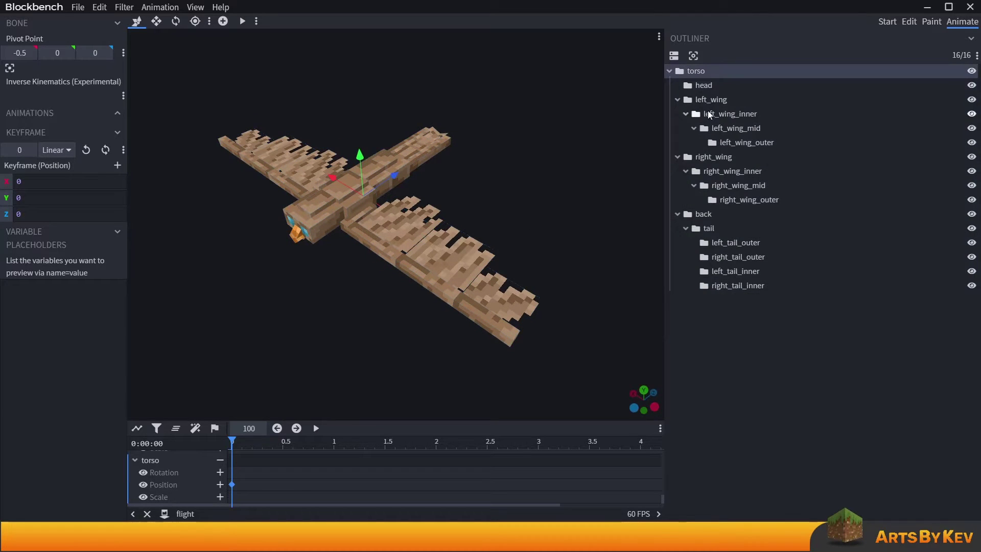
{"action": "left_click", "coordinate": [724, 88]}
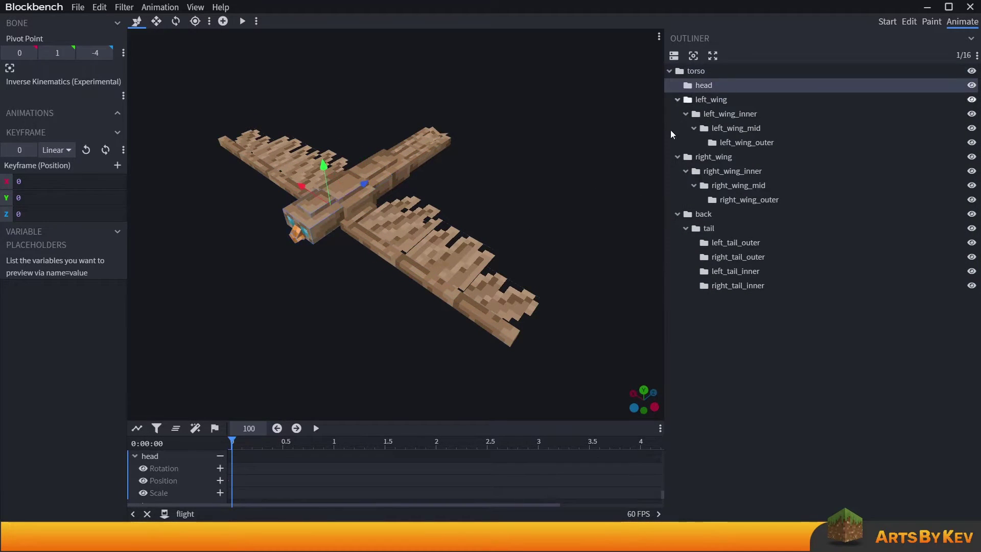
{"action": "left_click", "coordinate": [716, 99]}
{"action": "left_click_drag", "start_coordinate": [573, 180], "coordinate": [550, 189]}
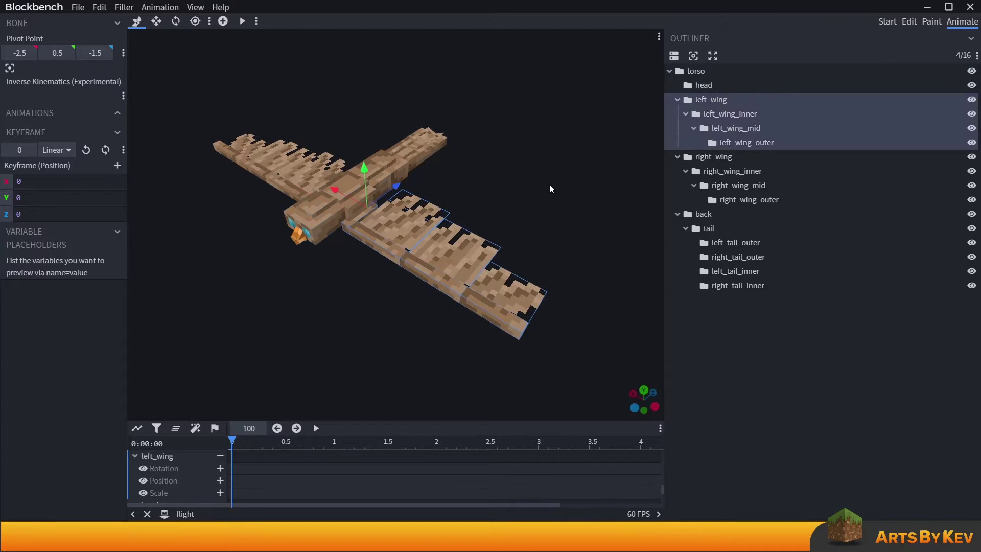
{"action": "left_click", "coordinate": [744, 213]}
{"action": "left_click_drag", "start_coordinate": [565, 229], "coordinate": [360, 218]}
Test-rotate the left_tail_outer feather 40° on Y.
{"action": "left_click", "coordinate": [175, 21]}
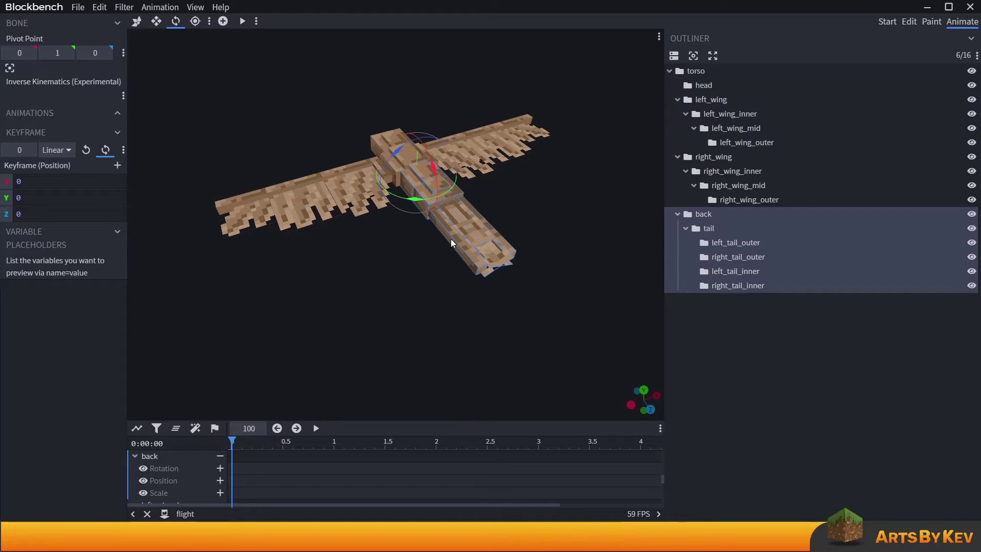
{"action": "left_click", "coordinate": [451, 243]}
{"action": "left_click_drag", "start_coordinate": [431, 300], "coordinate": [402, 310]}
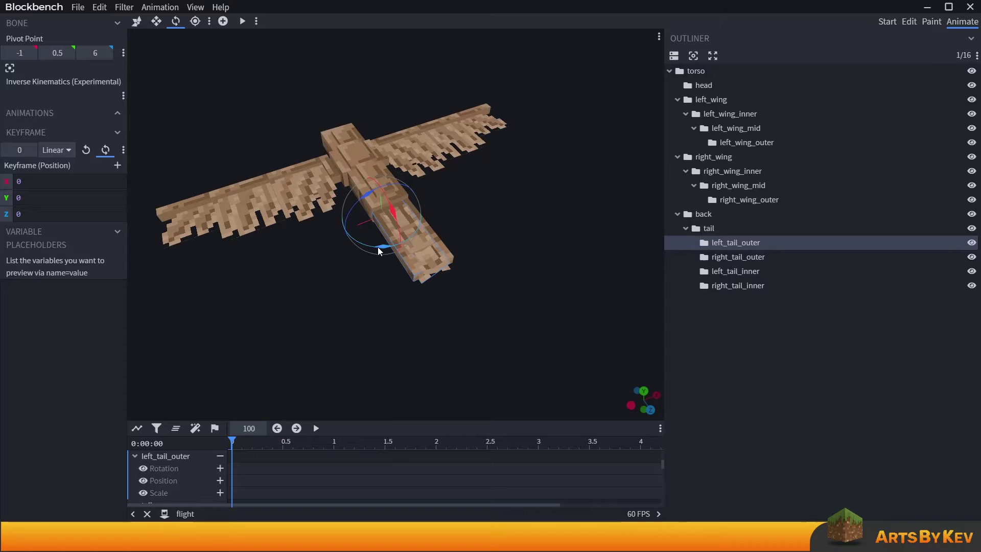
{"action": "left_click_drag", "start_coordinate": [379, 250], "coordinate": [337, 256]}
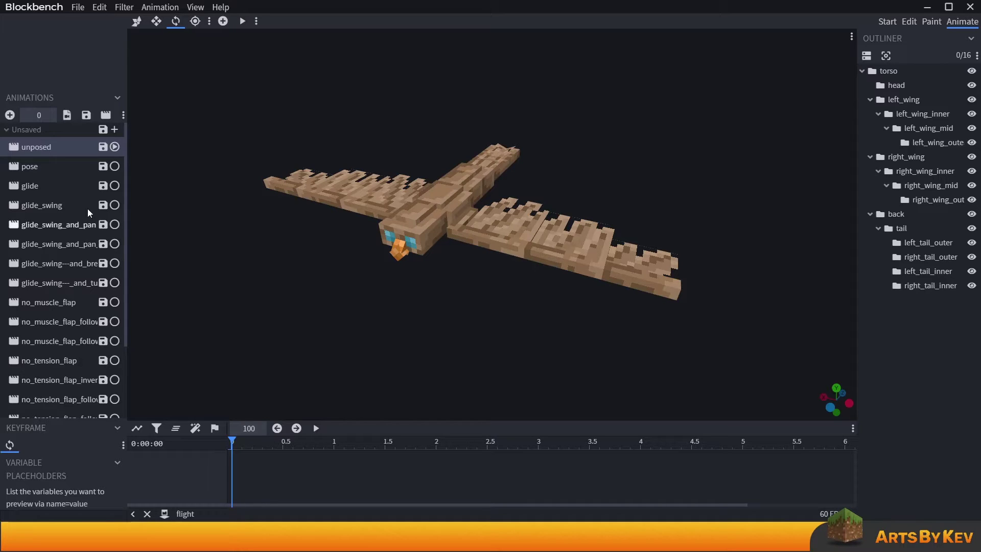
Load the 'pose' animation and view the raised-wing stance from front and angled views.
{"action": "left_click", "coordinate": [75, 167]}
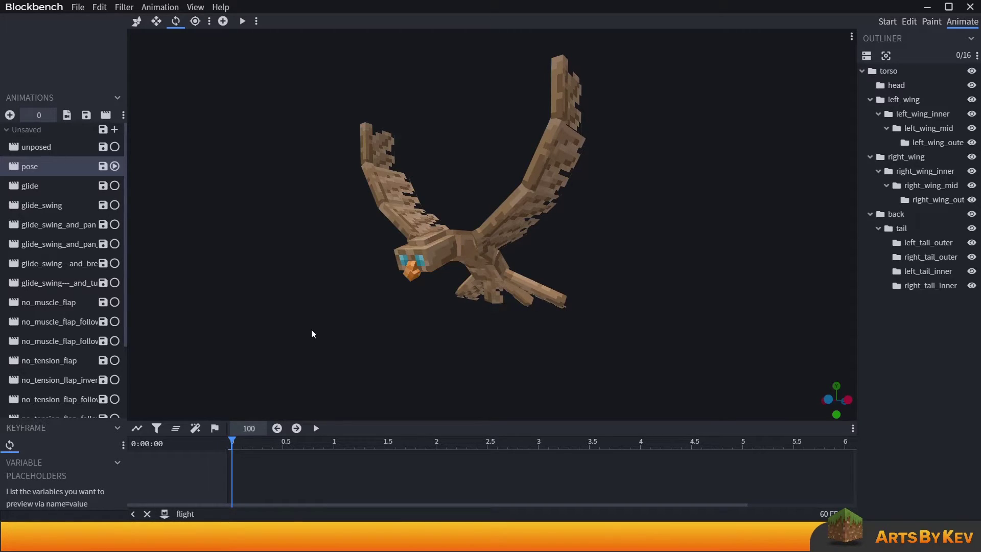
{"action": "left_click_drag", "start_coordinate": [309, 333], "coordinate": [376, 350]}
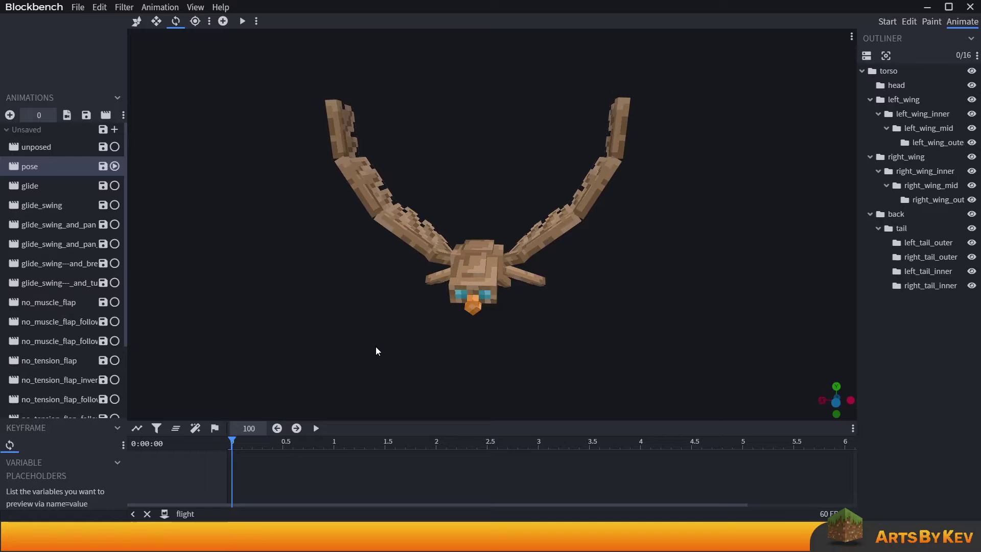
{"action": "left_click_drag", "start_coordinate": [376, 347], "coordinate": [341, 345]}
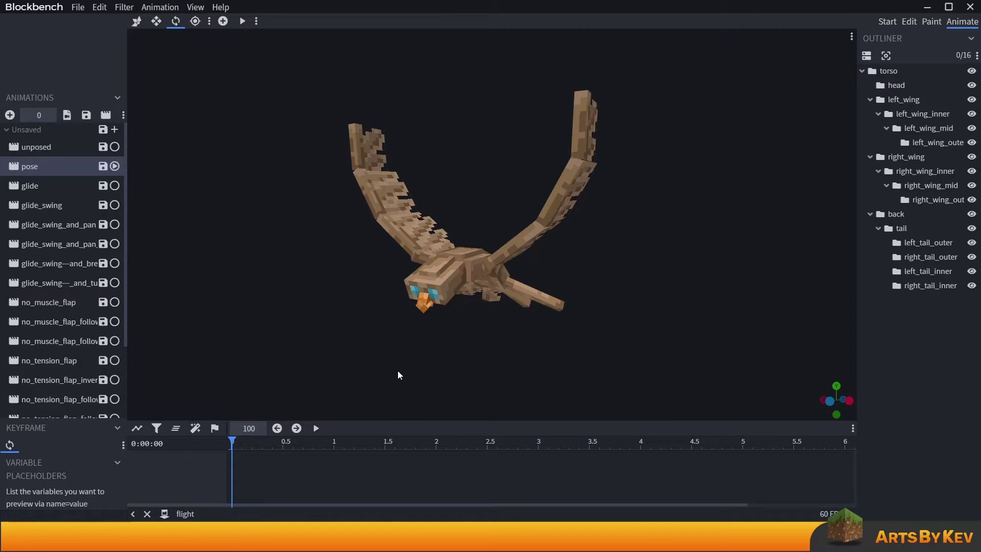
{"action": "left_click_drag", "start_coordinate": [335, 378], "coordinate": [359, 352]}
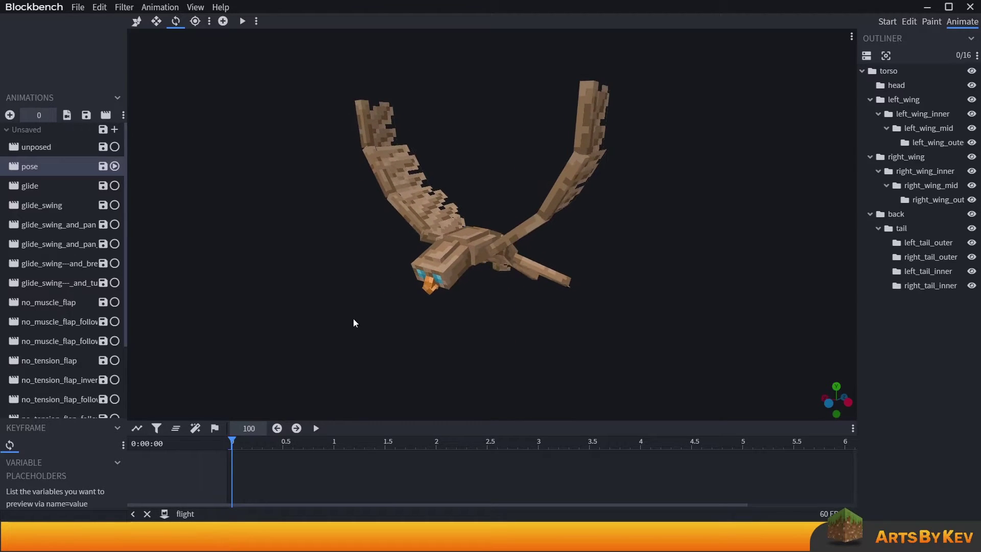
Play the 'glide' animation, view the gliding bird from the front, and rewind to 0.
{"action": "left_click", "coordinate": [76, 190]}
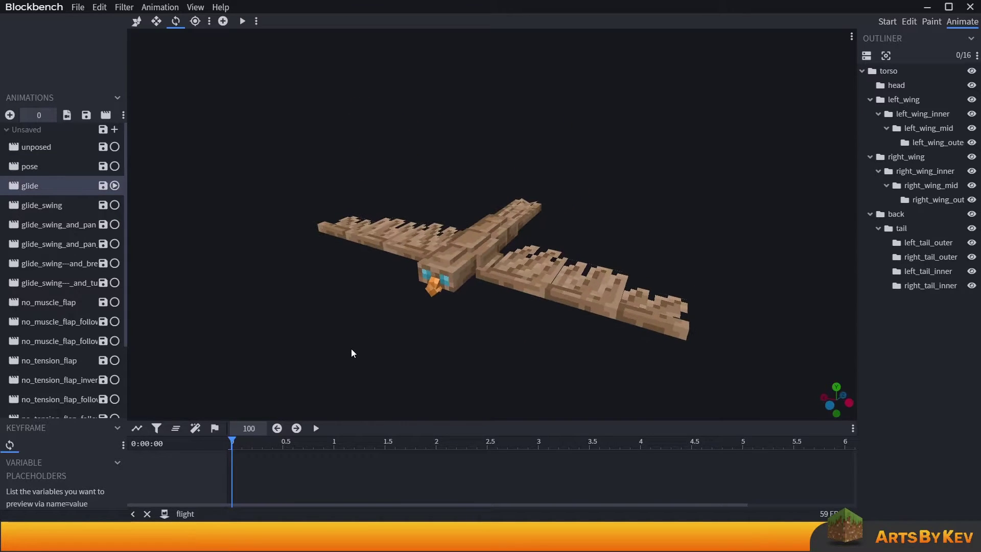
{"action": "key", "text": "space"}
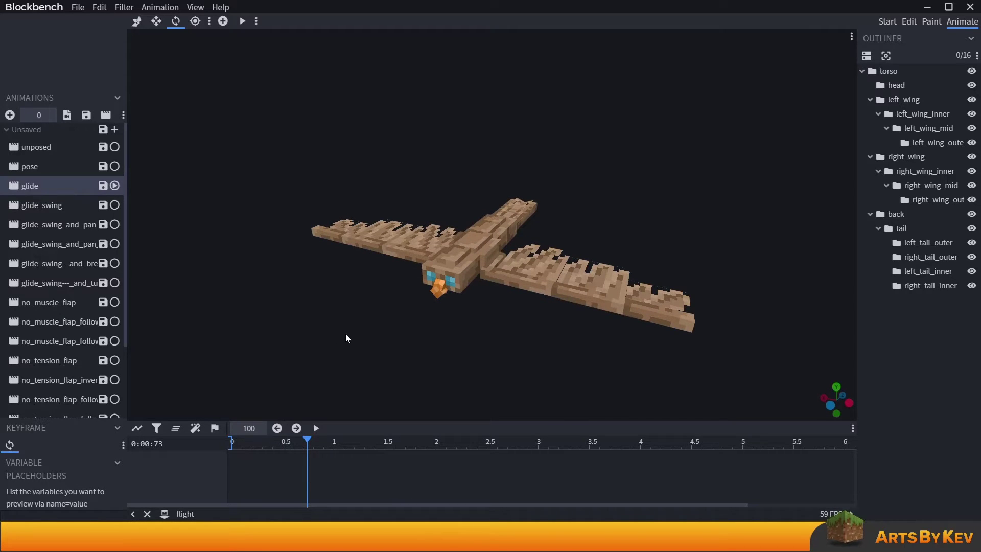
{"action": "left_click_drag", "start_coordinate": [331, 338], "coordinate": [436, 367]}
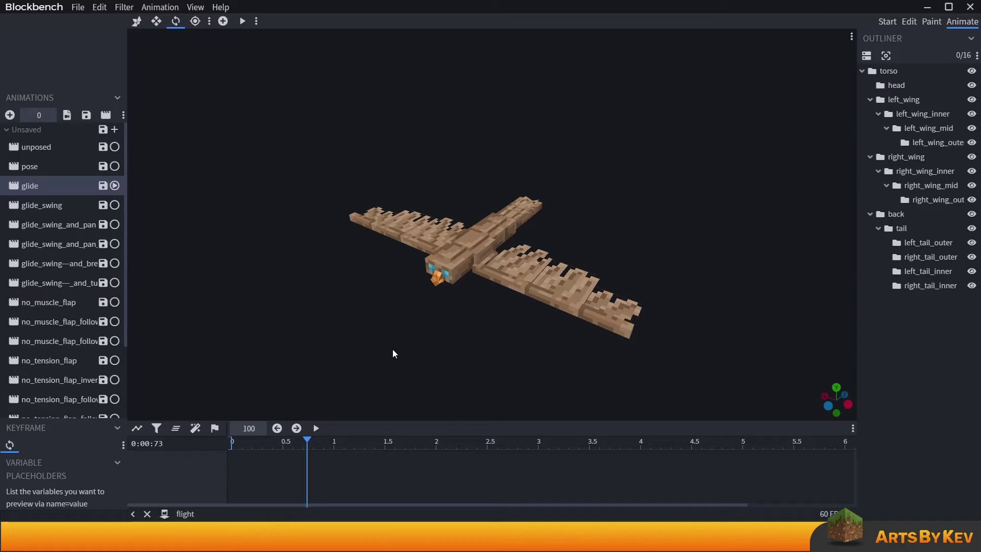
{"action": "left_click_drag", "start_coordinate": [385, 351], "coordinate": [352, 342]}
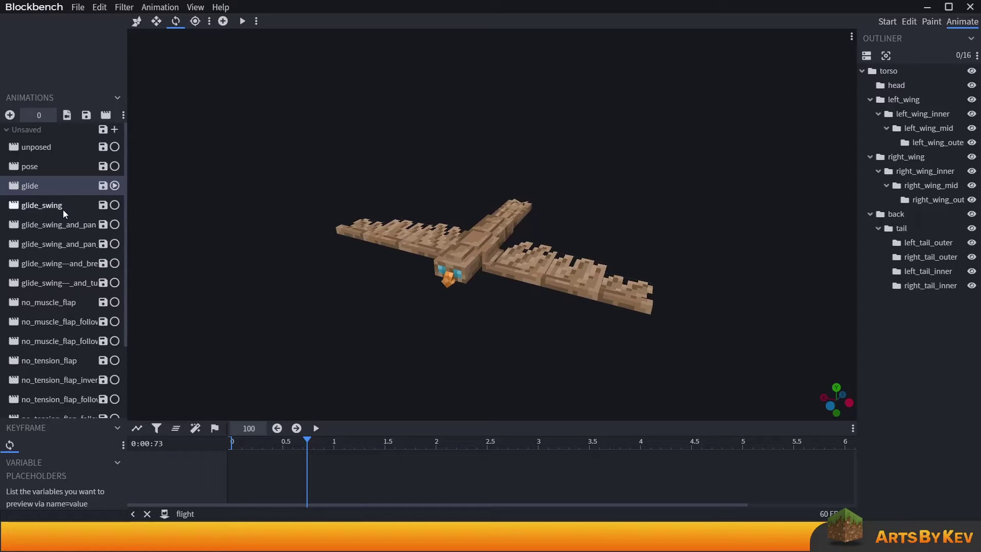
{"action": "left_click_drag", "start_coordinate": [250, 440], "coordinate": [171, 448]}
Play 'glide_swing' and select the torso to show its seven rotation keyframes.
{"action": "left_click", "coordinate": [42, 205]}
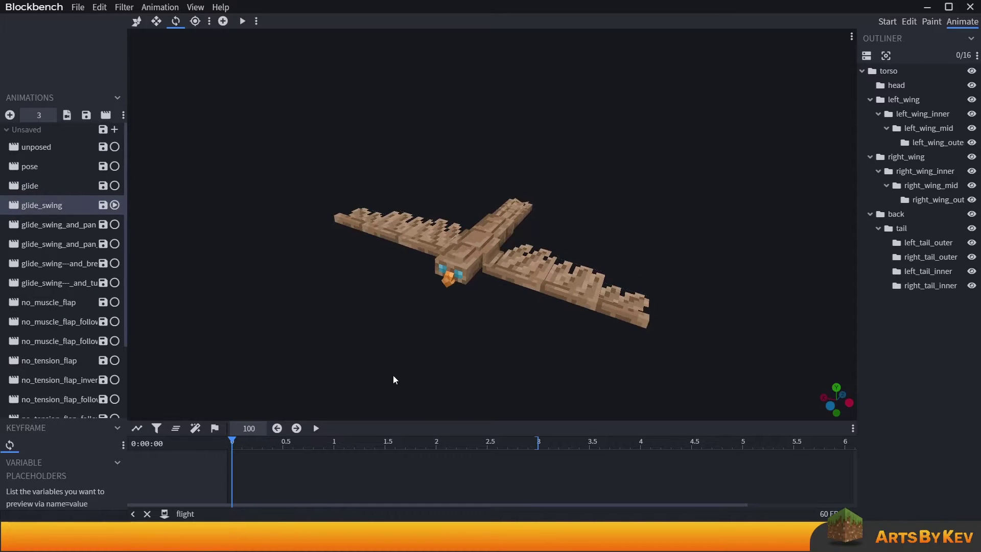
{"action": "key", "text": "space"}
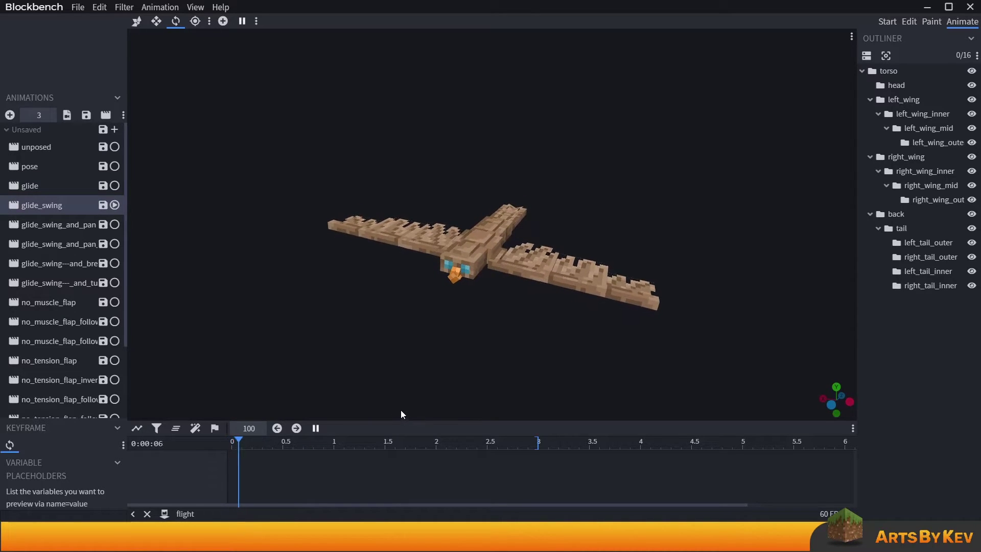
{"action": "left_click", "coordinate": [482, 261]}
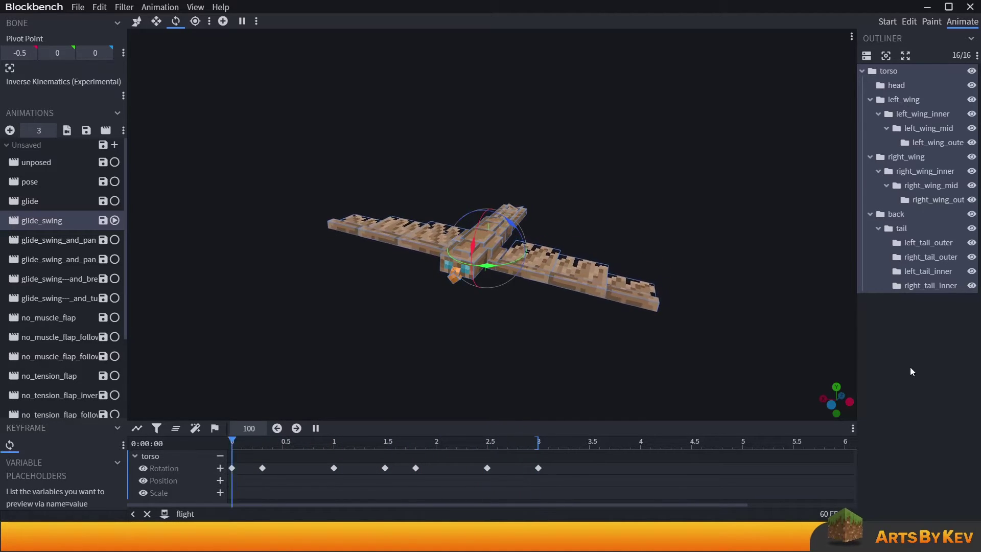
Load glide_swing_and_pan and inspect the torso position keyframes at 0, 1.5 and 3 seconds.
{"action": "left_click", "coordinate": [195, 289]}
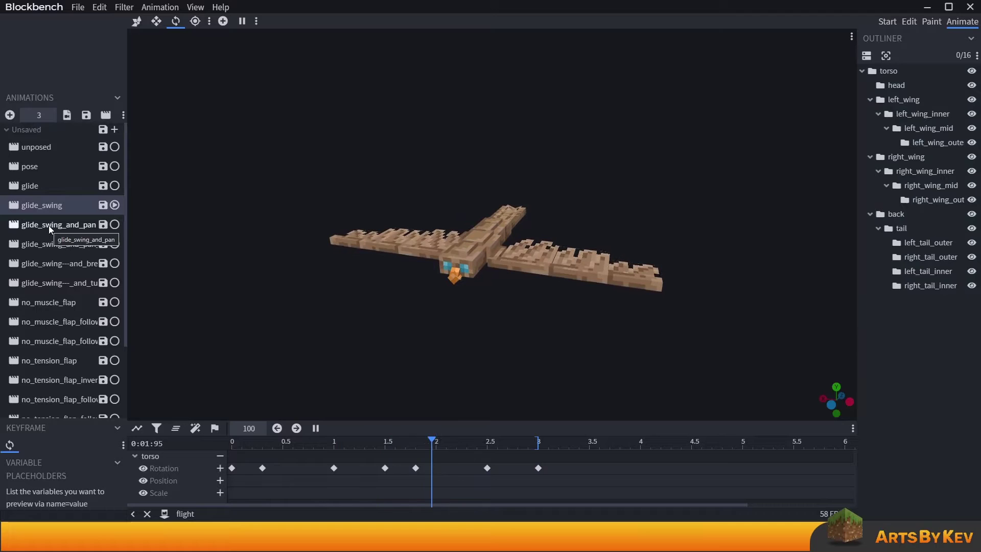
{"action": "left_click", "coordinate": [63, 232]}
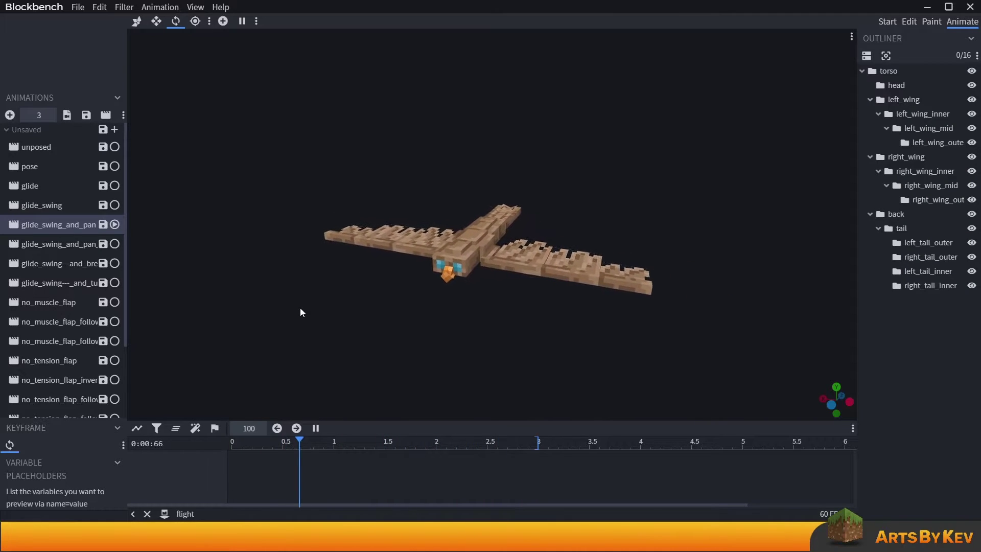
{"action": "left_click", "coordinate": [891, 70]}
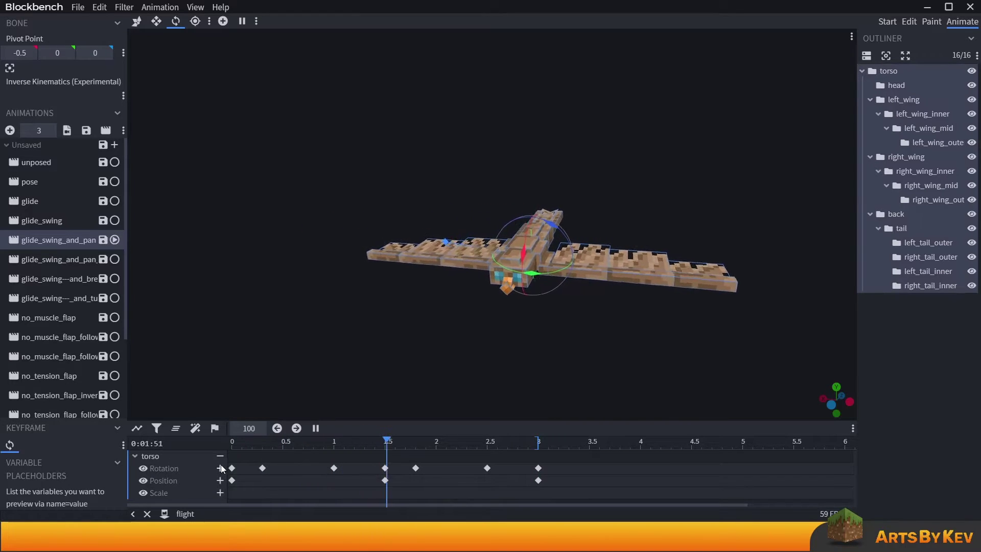
{"action": "left_click", "coordinate": [232, 479]}
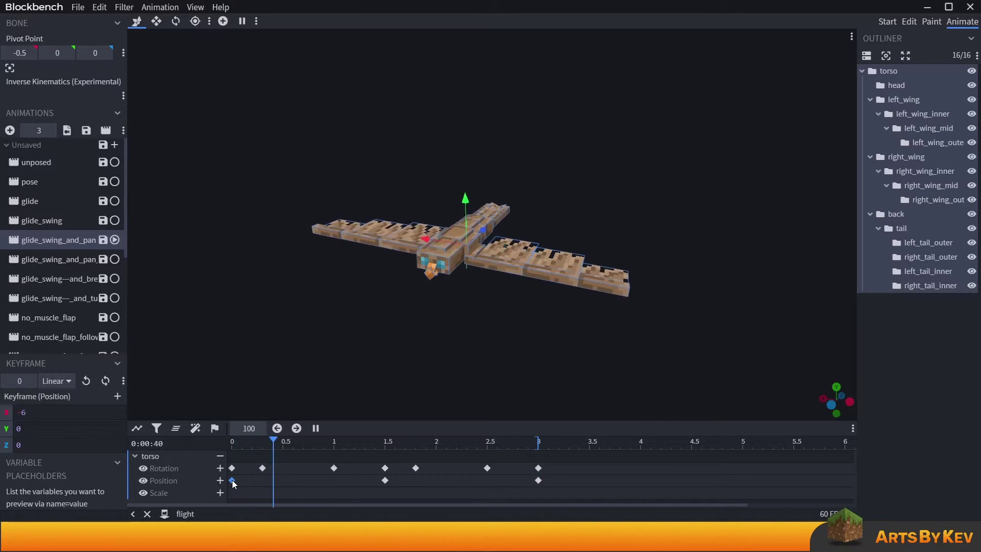
{"action": "left_click", "coordinate": [386, 480]}
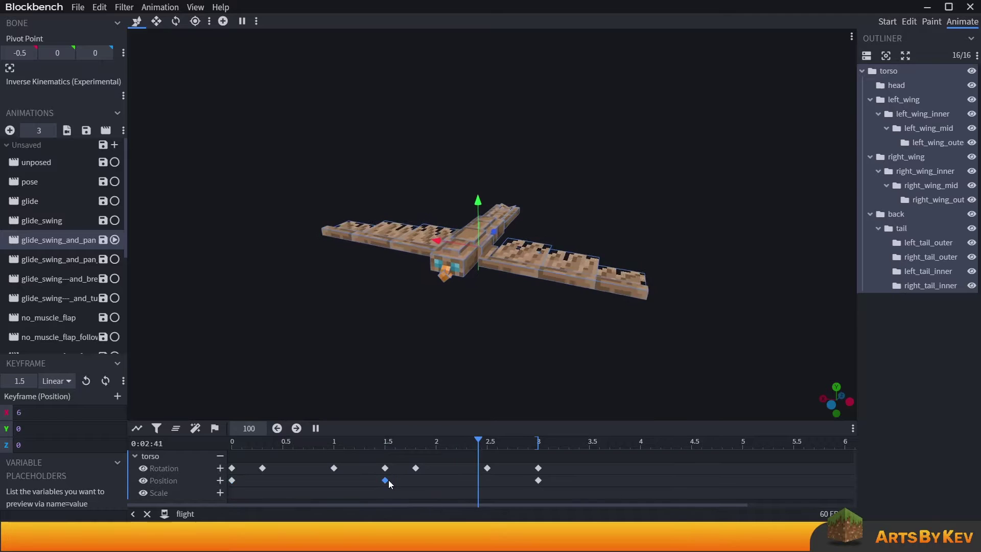
{"action": "left_click", "coordinate": [538, 480]}
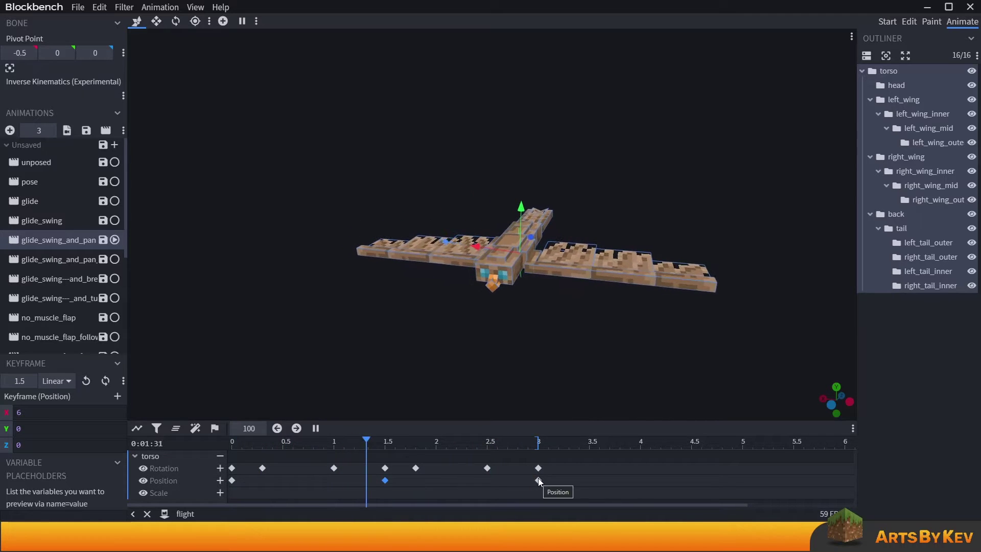
{"action": "left_click", "coordinate": [279, 484]}
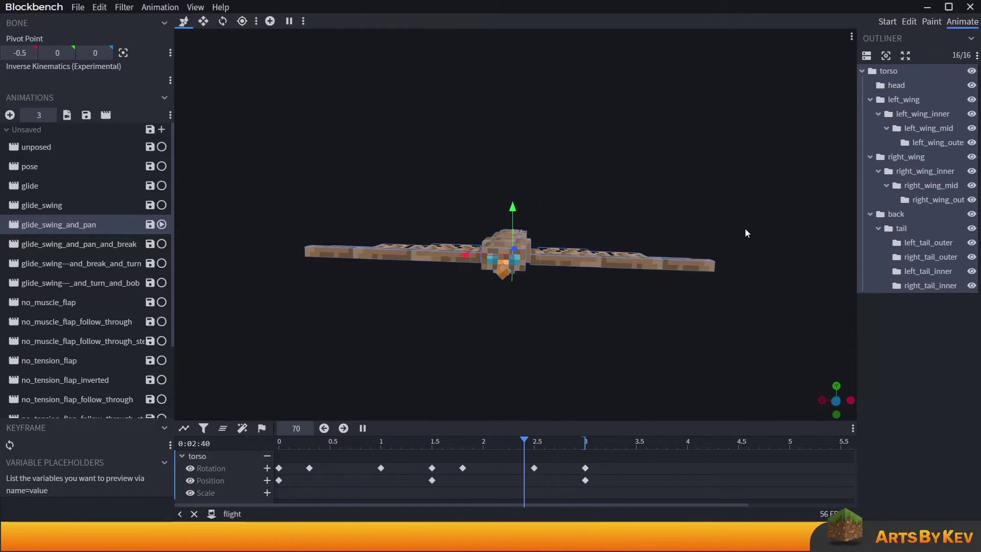
Load glide_swing_and_pan_and_break, then switch to glide_swing---and_break_and_turn.
{"action": "left_click", "coordinate": [118, 242]}
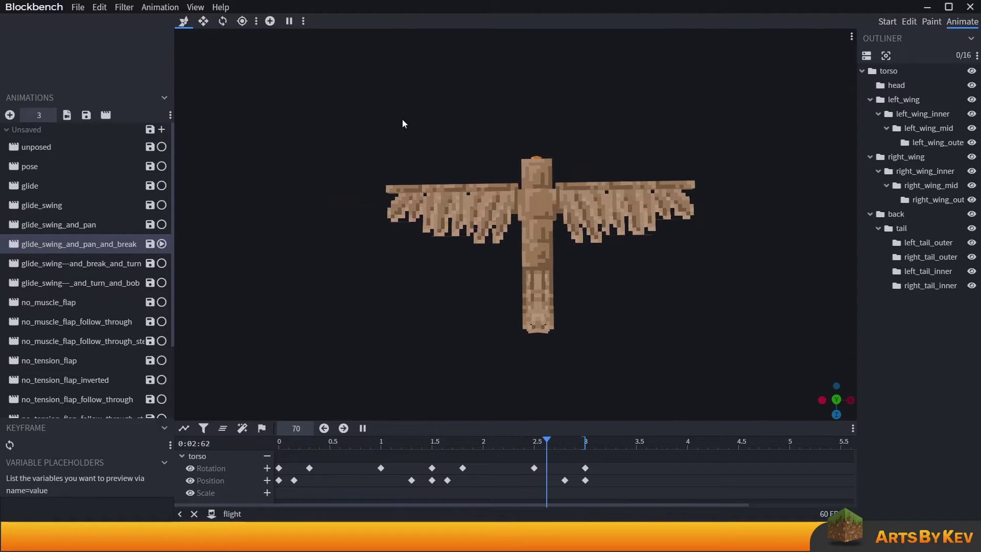
{"action": "left_click", "coordinate": [114, 262]}
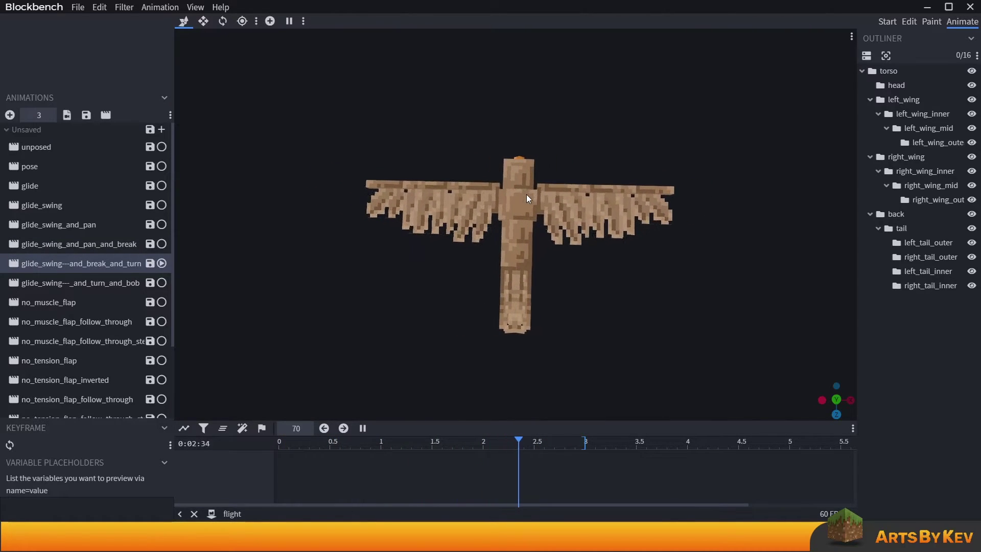
Scrub and replay the torso keyframes from the front, then load glide_swing---_and_turn_and_bob.
{"action": "left_click", "coordinate": [527, 194]}
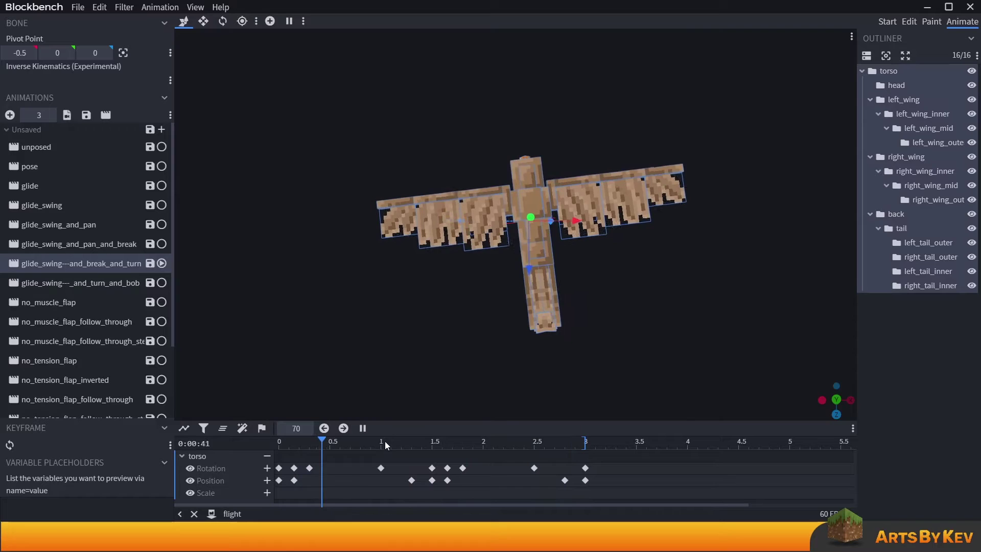
{"action": "left_click_drag", "start_coordinate": [381, 446], "coordinate": [584, 448]}
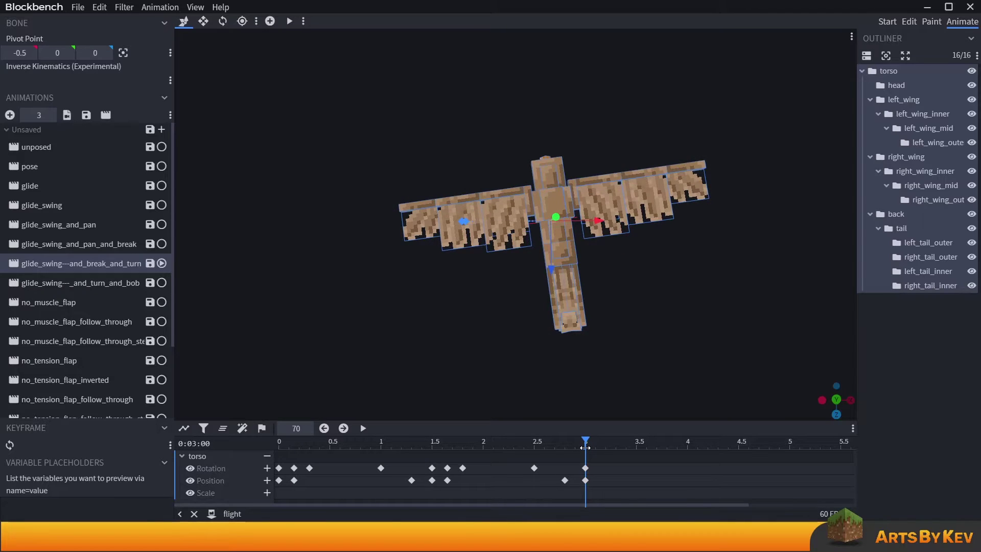
{"action": "key", "text": "space"}
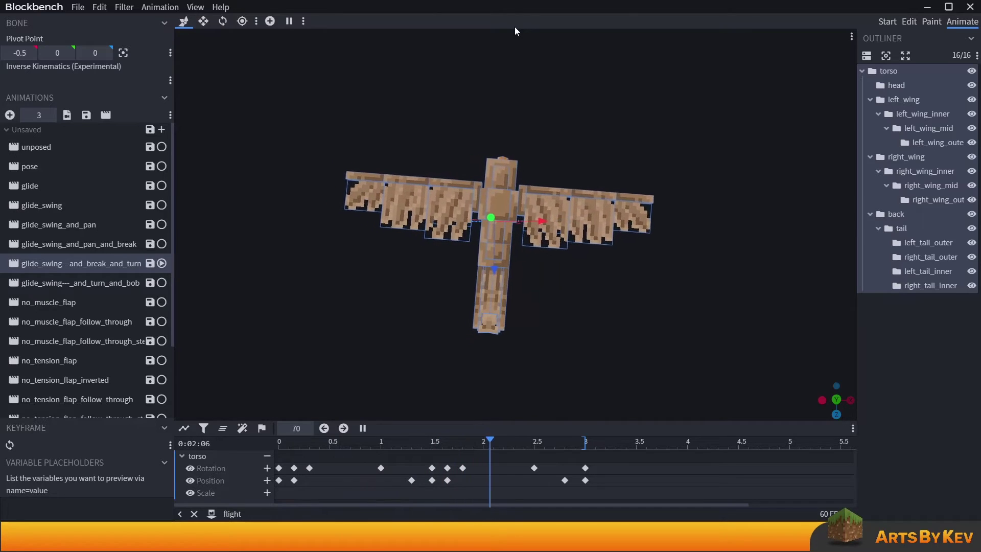
{"action": "left_click_drag", "start_coordinate": [514, 31], "coordinate": [358, 358]}
{"action": "key", "text": "r"}
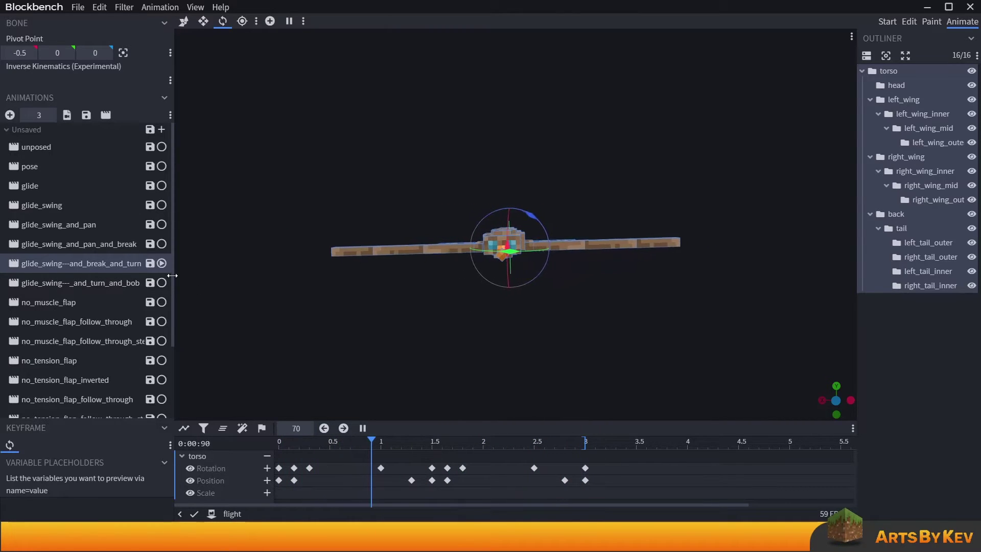
{"action": "left_click", "coordinate": [115, 283]}
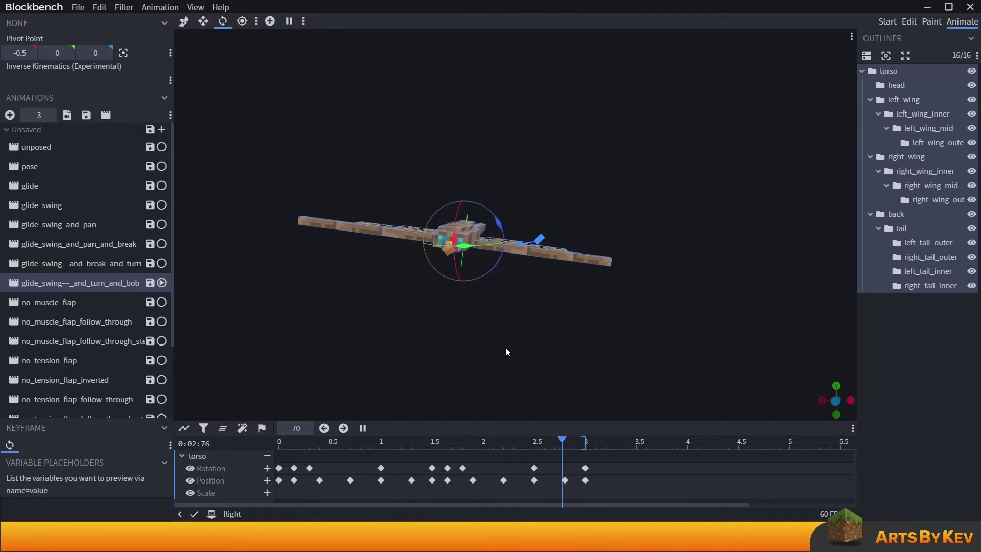
Deselect the torso bone and orbit the camera around the bird.
{"action": "left_click", "coordinate": [879, 367]}
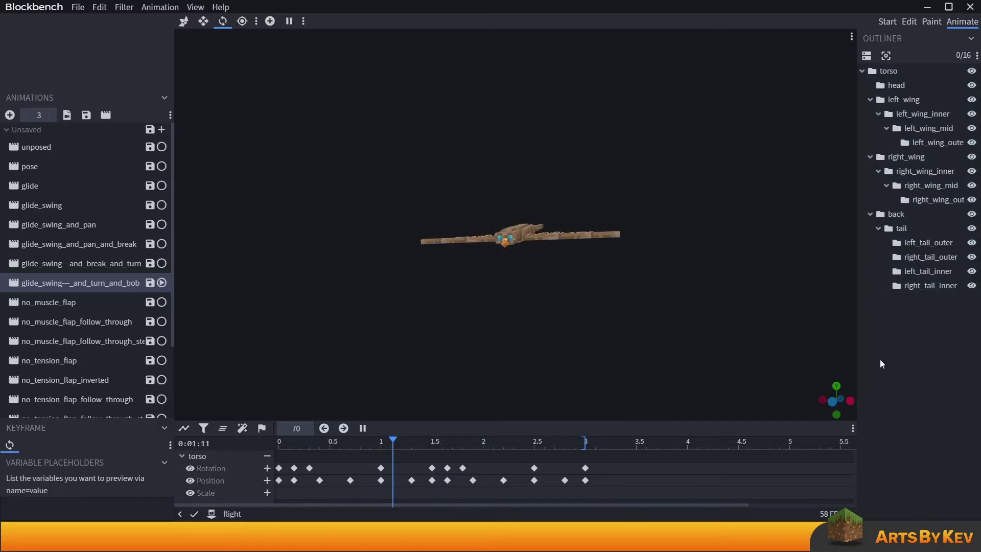
{"action": "left_click_drag", "start_coordinate": [570, 333], "coordinate": [443, 349]}
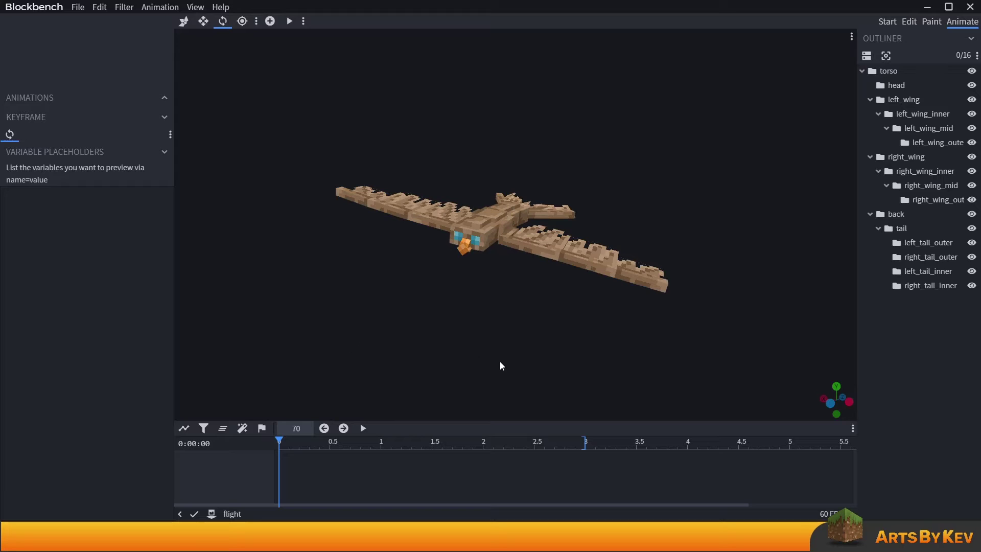
Set the flight animation running so the bird glides with outstretched wings.
{"action": "key", "text": "space"}
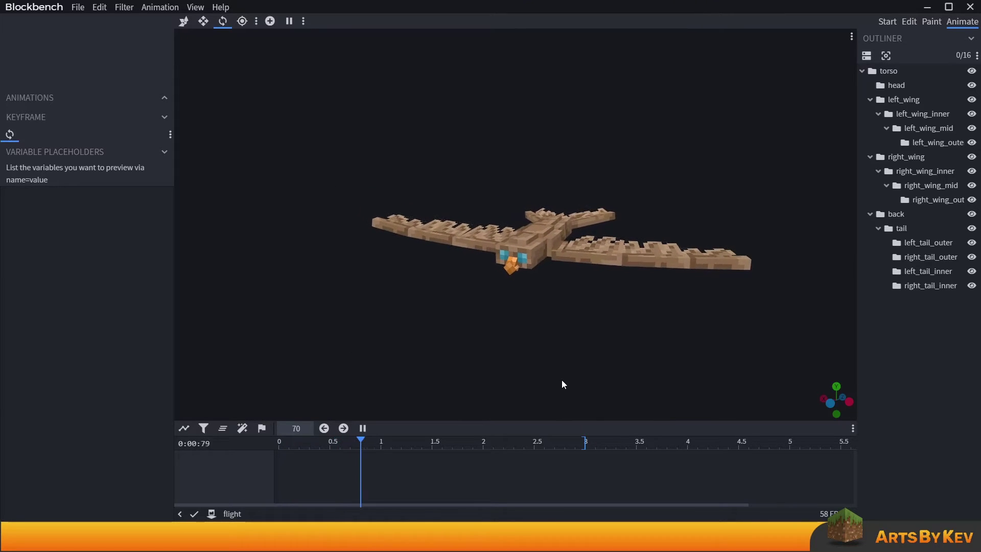
Orbit around the flapping bird to view it from the front, side and above.
{"action": "left_click_drag", "start_coordinate": [578, 379], "coordinate": [615, 368]}
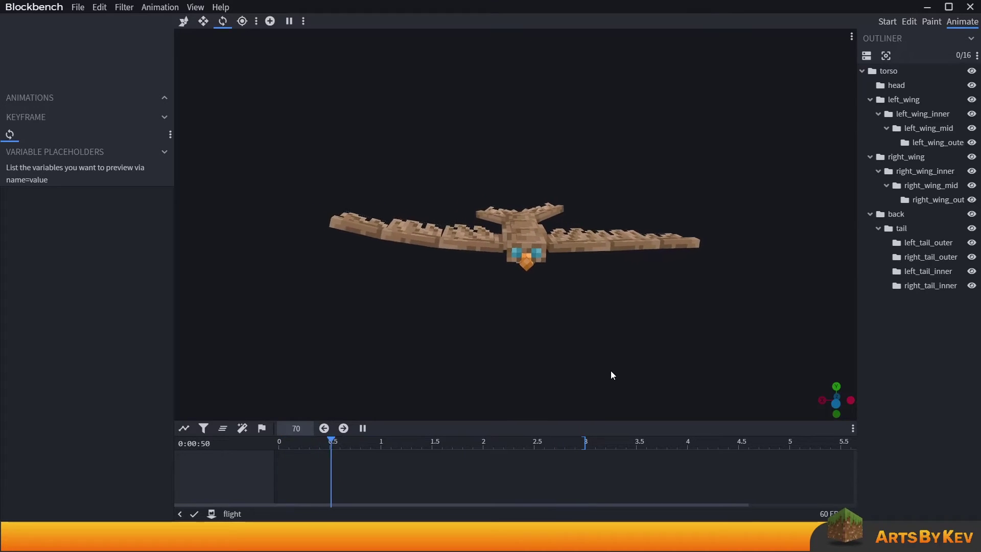
{"action": "left_click_drag", "start_coordinate": [611, 370], "coordinate": [525, 329]}
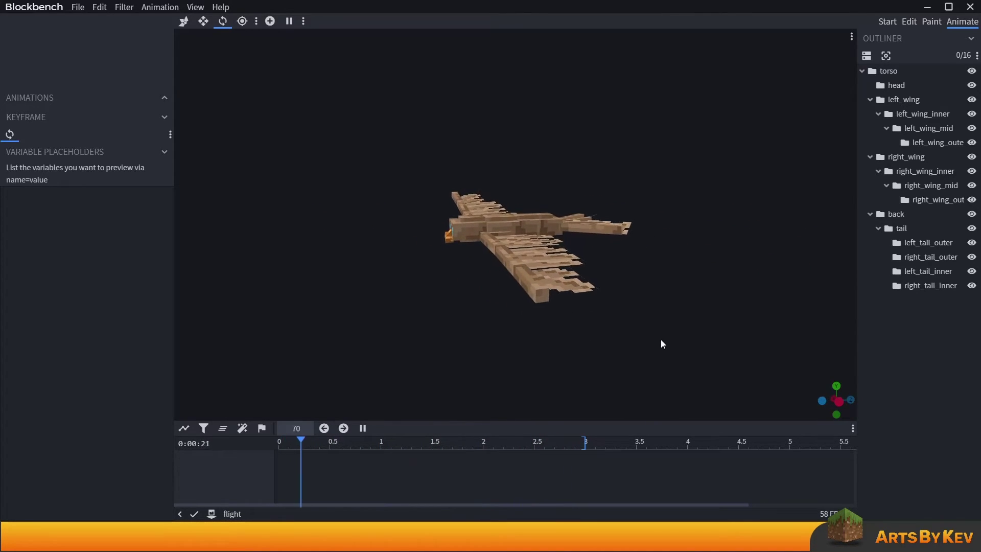
{"action": "left_click_drag", "start_coordinate": [642, 352], "coordinate": [605, 353]}
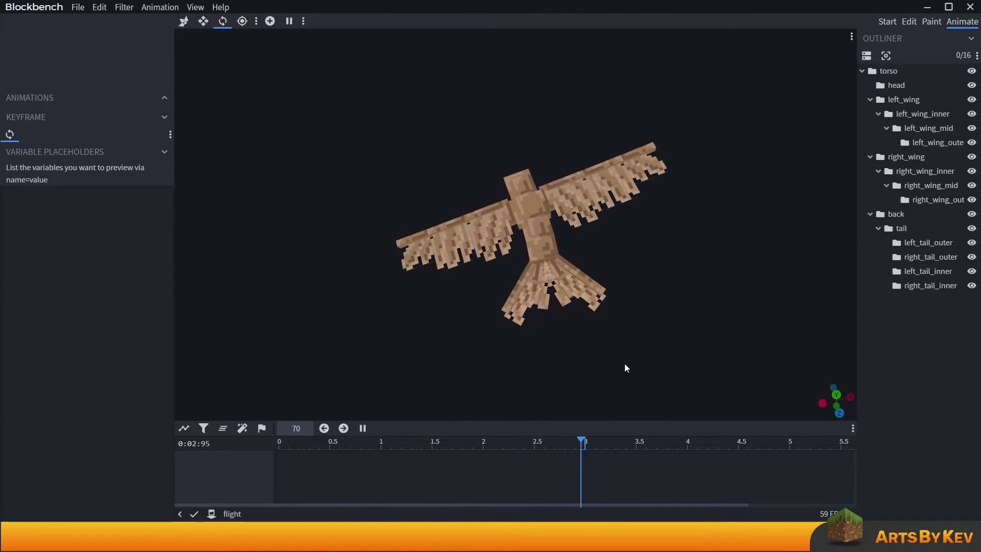
{"action": "left_click_drag", "start_coordinate": [708, 399], "coordinate": [680, 360]}
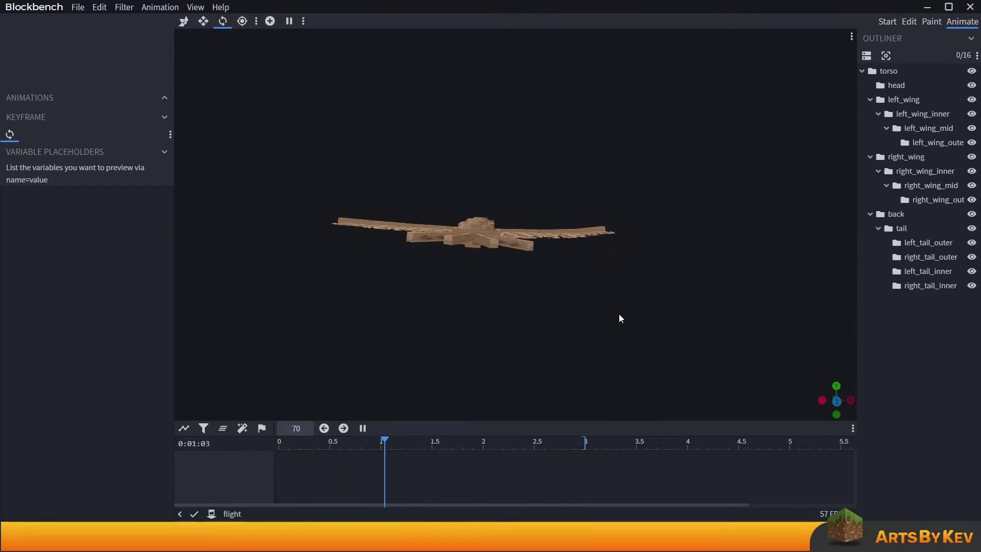
{"action": "left_click_drag", "start_coordinate": [618, 314], "coordinate": [528, 344]}
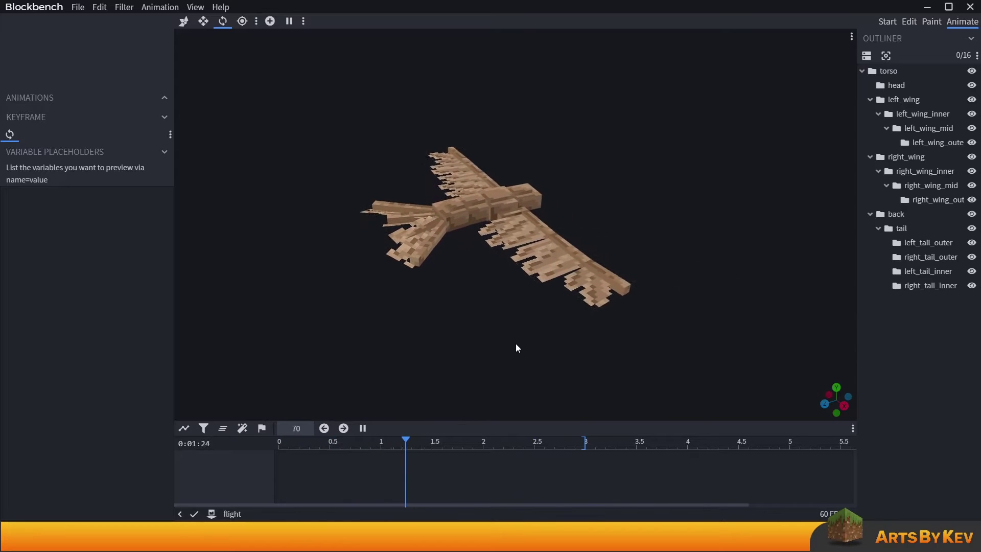
{"action": "left_click_drag", "start_coordinate": [464, 350], "coordinate": [547, 361]}
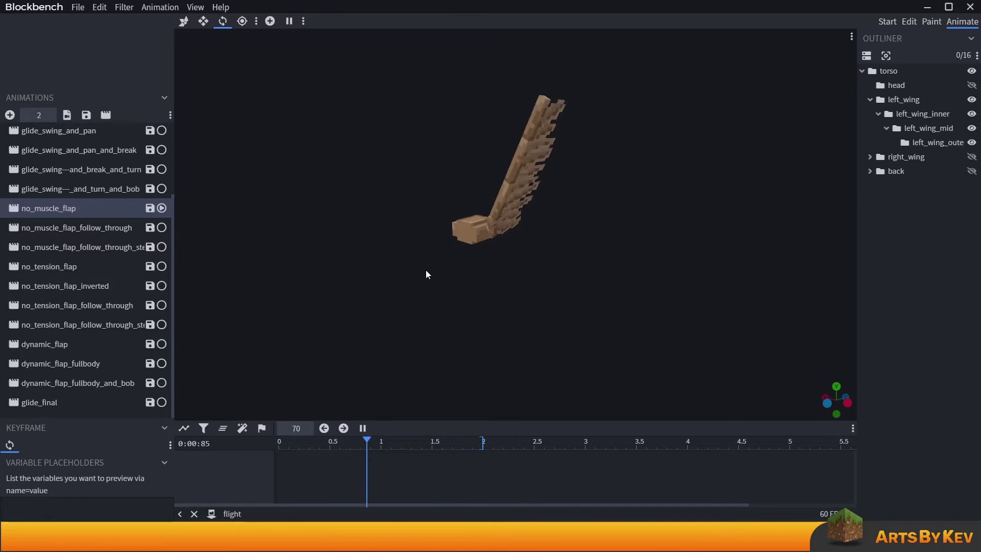
Select the left_wing bone to reveal its rotation keyframes at 0, 1 and 2 seconds.
{"action": "left_click", "coordinate": [494, 243]}
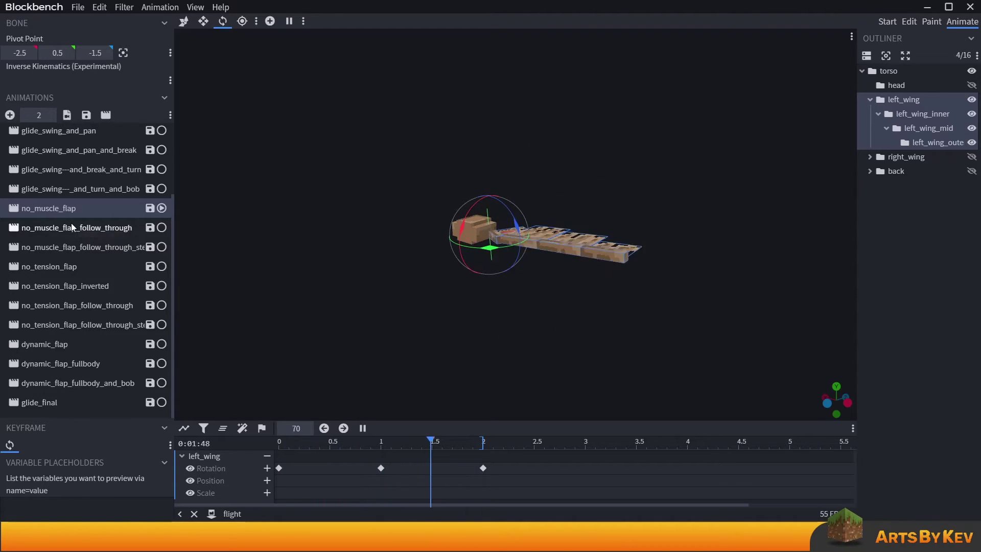
Load no_muscle_flap_follow_through, select left_wing_mid and check its 0.2-second keyframe.
{"action": "left_click", "coordinate": [72, 225]}
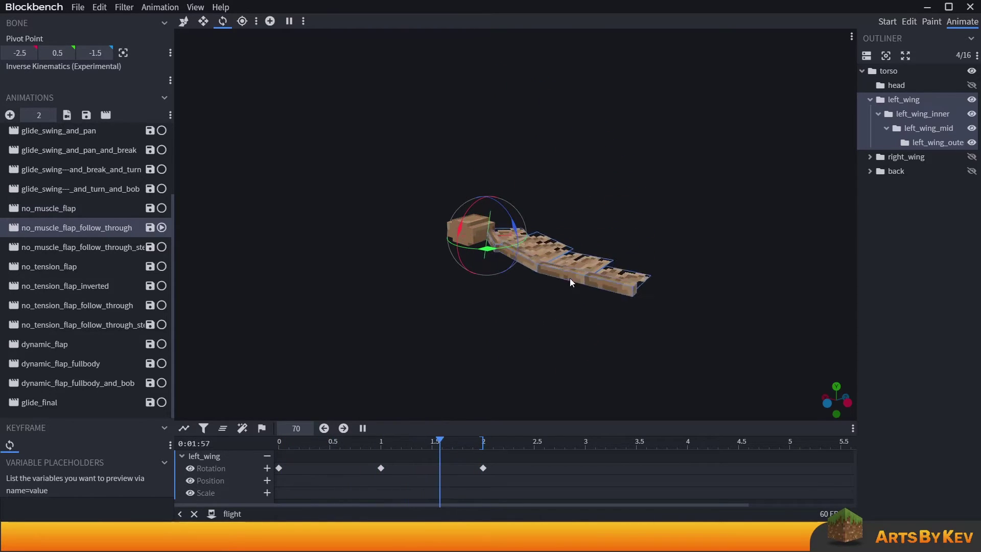
{"action": "left_click", "coordinate": [525, 305]}
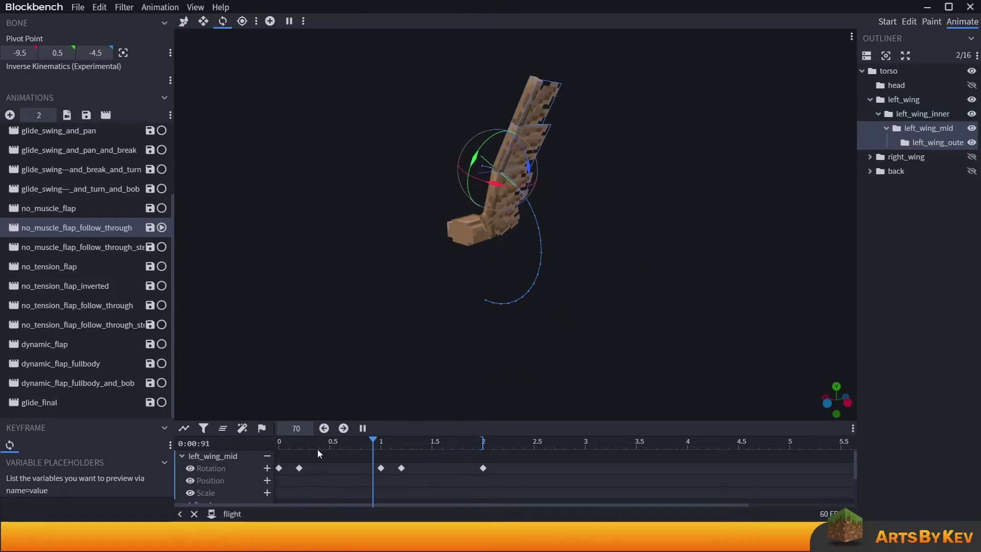
{"action": "left_click", "coordinate": [298, 441]}
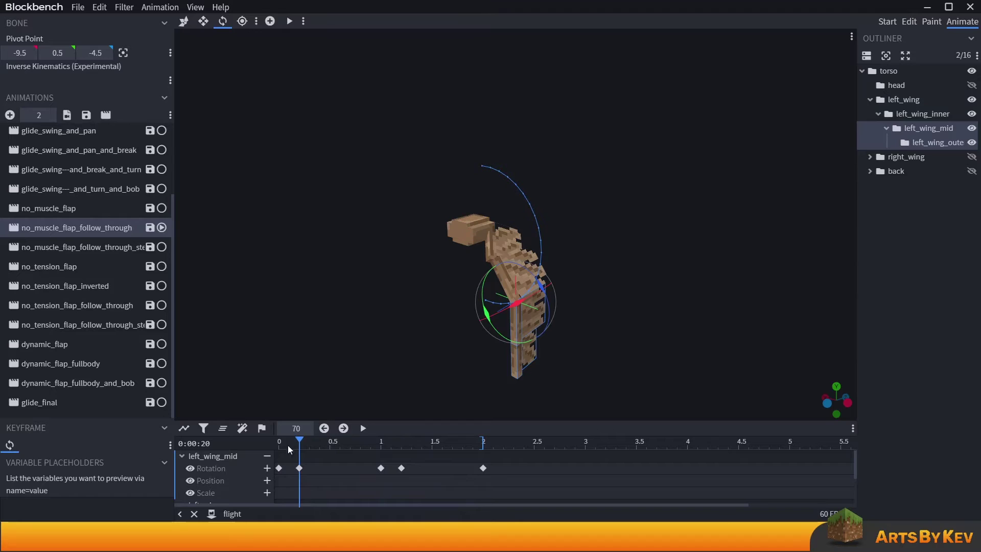
{"action": "left_click", "coordinate": [282, 445]}
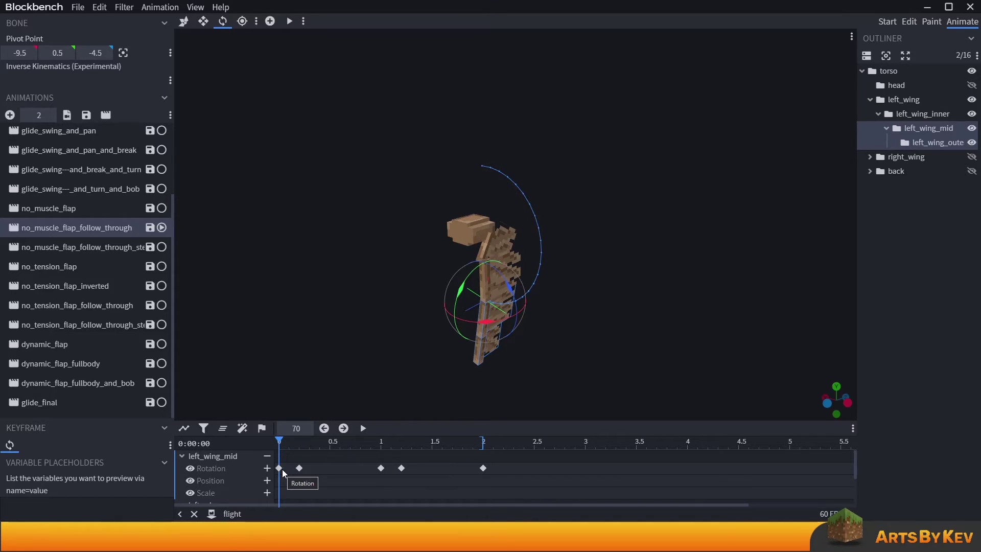
{"action": "left_click", "coordinate": [299, 440]}
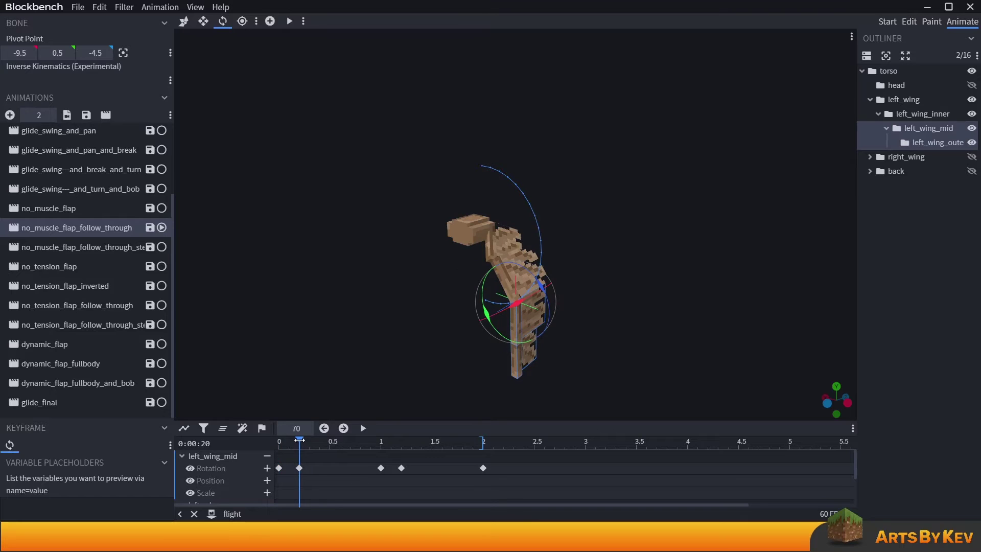
Scrub left_wing_mid's pose past 1 second and play the follow-through animation.
{"action": "left_click_drag", "start_coordinate": [299, 440], "coordinate": [381, 442]}
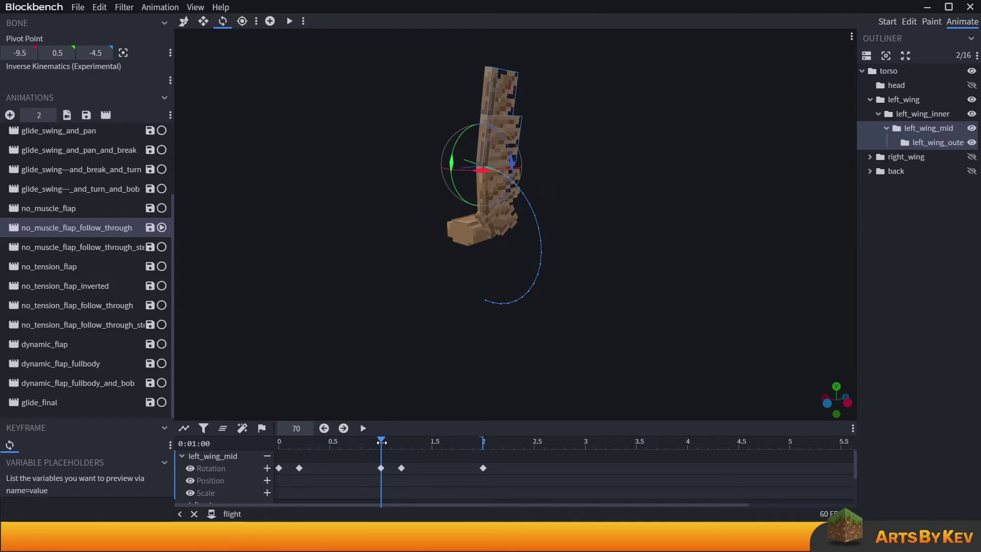
{"action": "left_click_drag", "start_coordinate": [391, 258], "coordinate": [452, 295]}
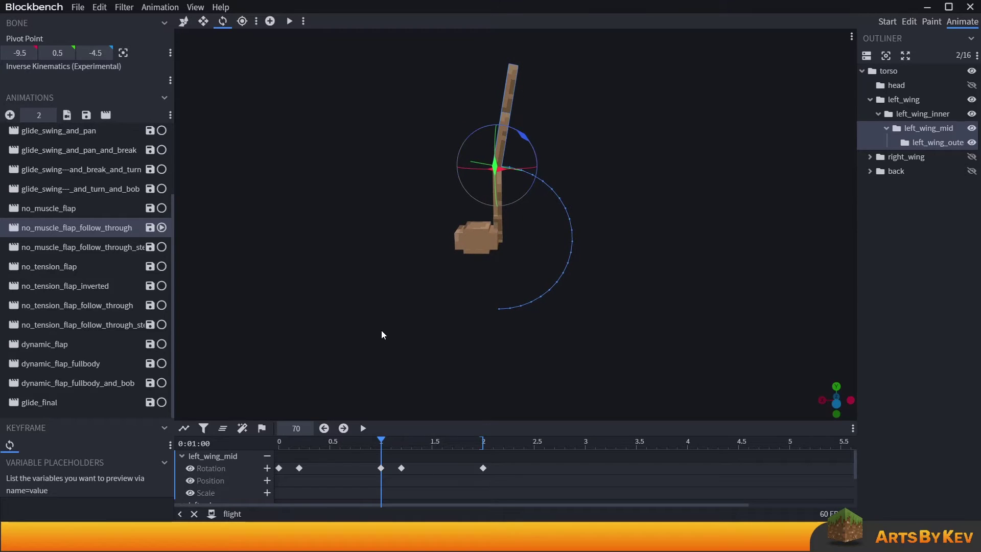
{"action": "left_click_drag", "start_coordinate": [382, 440], "coordinate": [487, 454]}
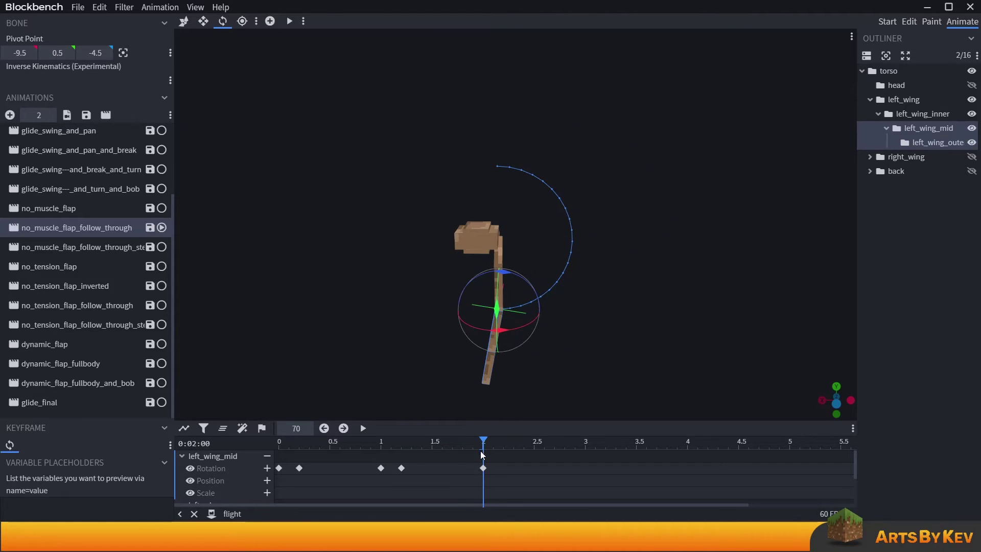
{"action": "key", "text": "space"}
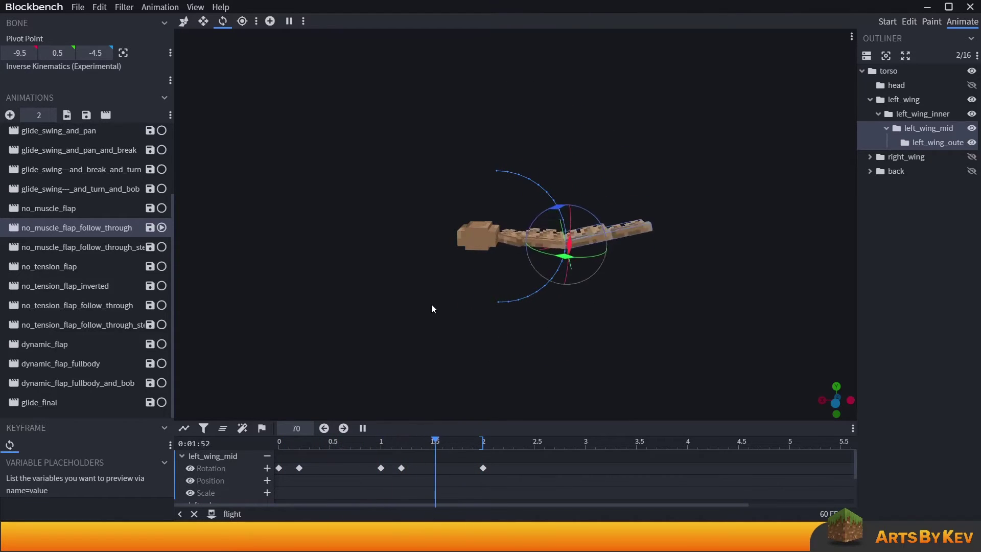
Load no_muscle_flap_follow_through_step_2 and lower playback speed to 50 percent.
{"action": "left_click", "coordinate": [129, 247]}
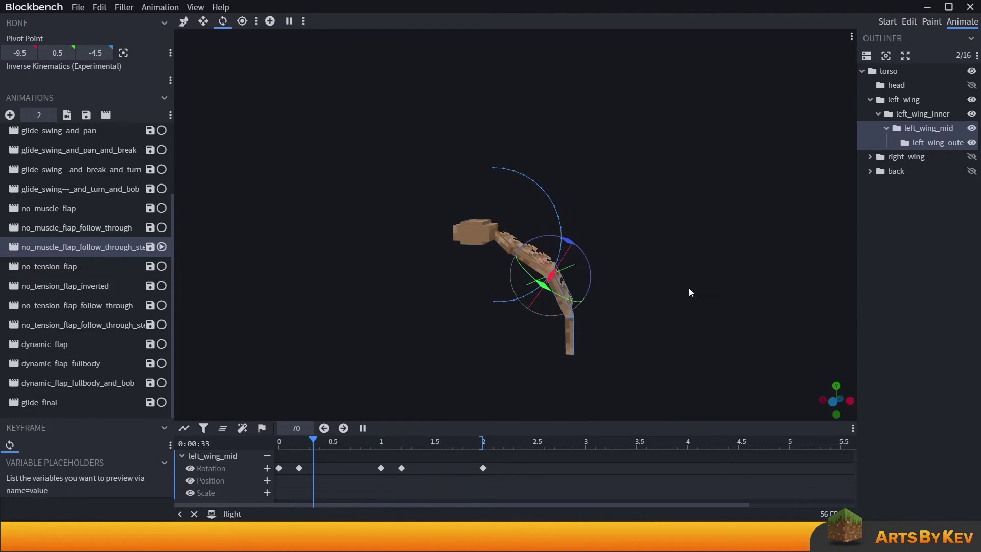
{"action": "left_click", "coordinate": [284, 429]}
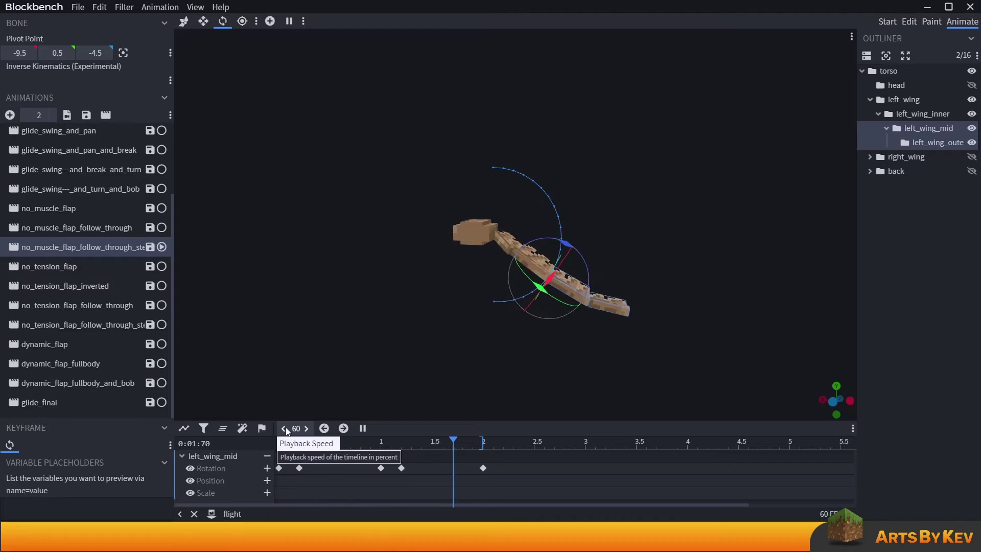
{"action": "left_click", "coordinate": [284, 429]}
{"action": "left_click", "coordinate": [630, 284]}
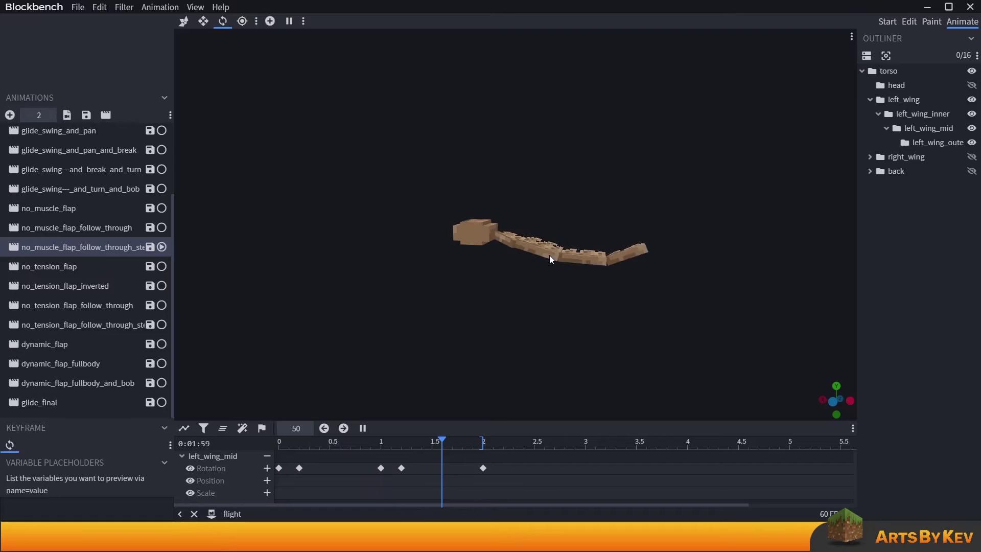
Shift left_wing_outer's three rotation keyframes slightly earlier on the timeline.
{"action": "key", "text": "space"}
{"action": "left_click_drag", "start_coordinate": [506, 458], "coordinate": [298, 474]}
{"action": "left_click", "coordinate": [522, 356]}
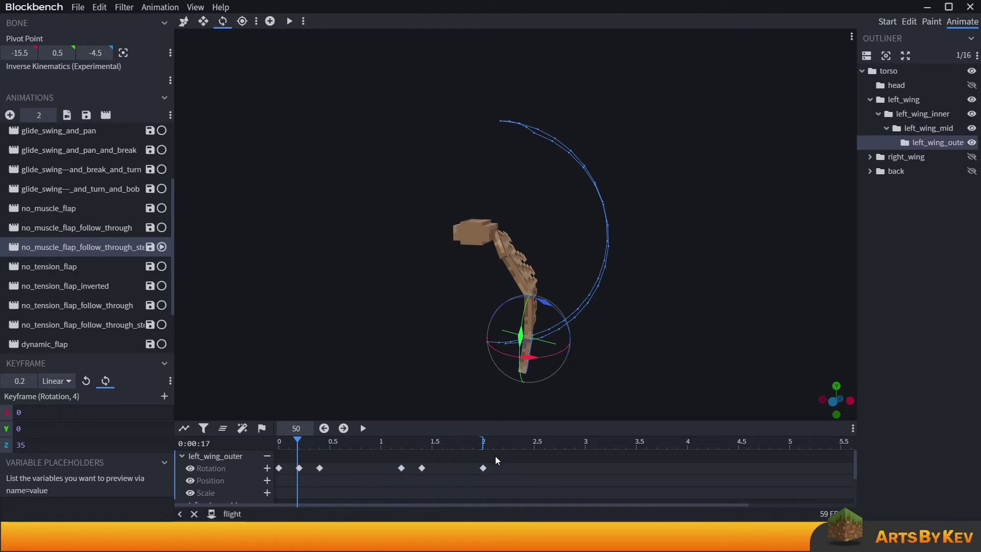
{"action": "left_click_drag", "start_coordinate": [509, 453], "coordinate": [291, 469]}
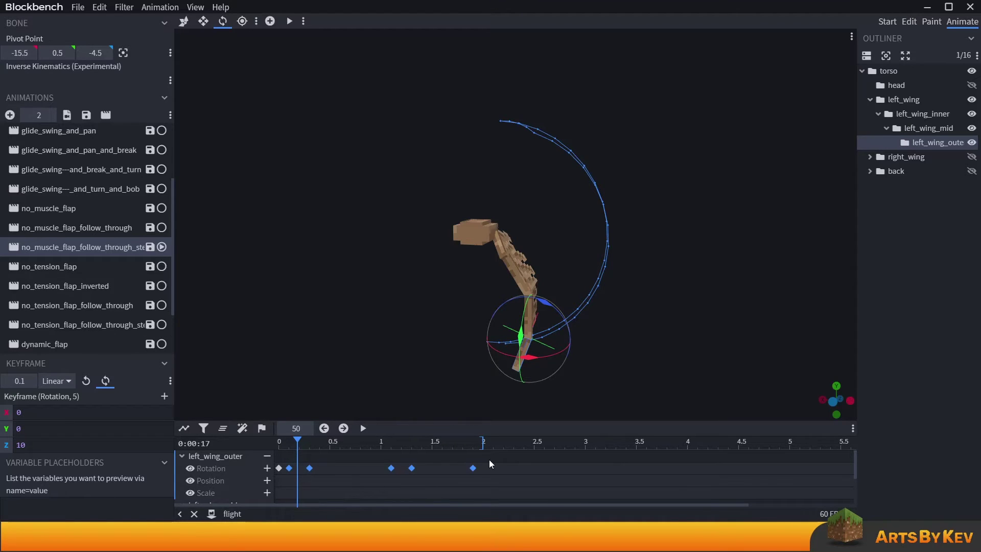
Scrub and play the animation to check the outer wing's follow-through.
{"action": "left_click_drag", "start_coordinate": [455, 440], "coordinate": [429, 479]}
{"action": "key", "text": "space"}
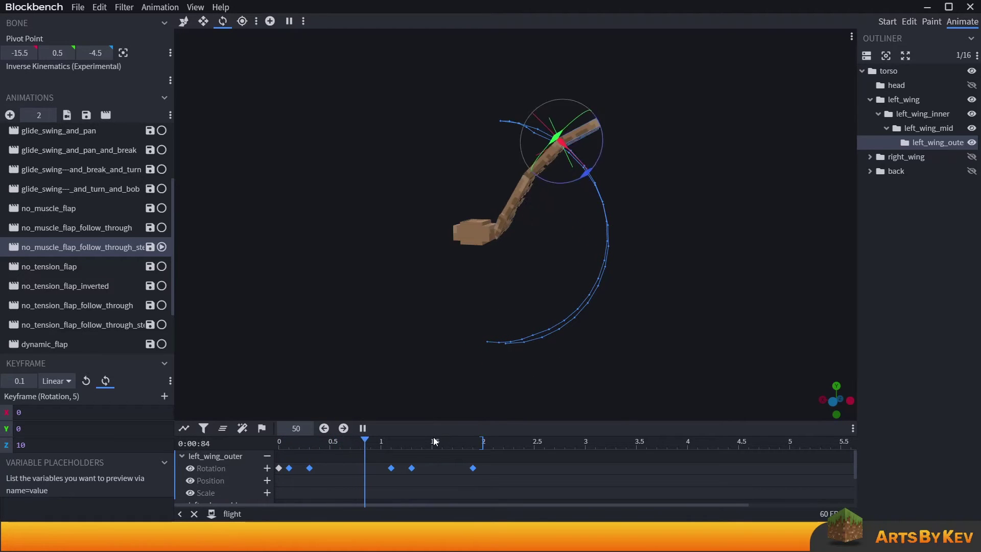
{"action": "key", "text": "space"}
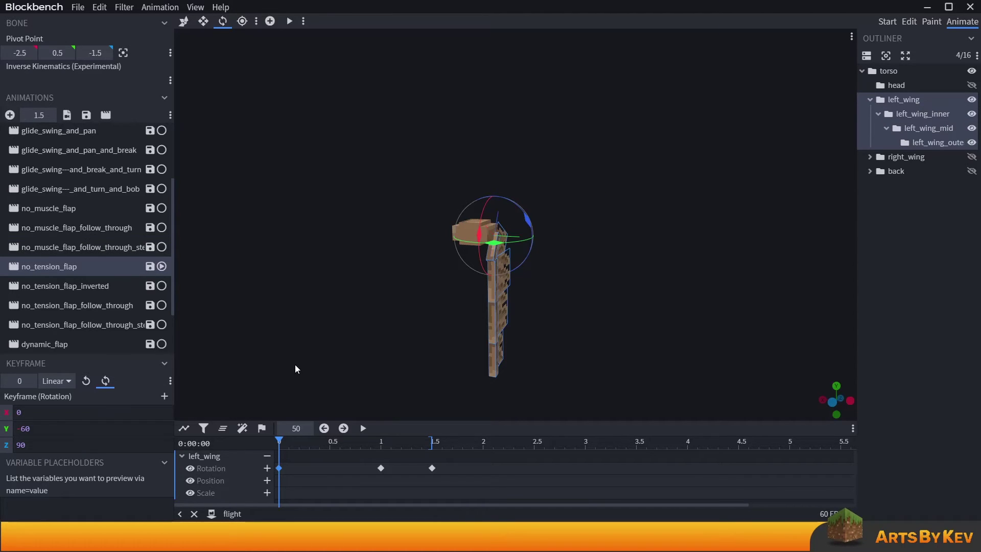
Play no_tension_flap, then load no_tension_flap_inverted with keyframes at 0, 0.5 and 1.5 seconds.
{"action": "key", "text": "space"}
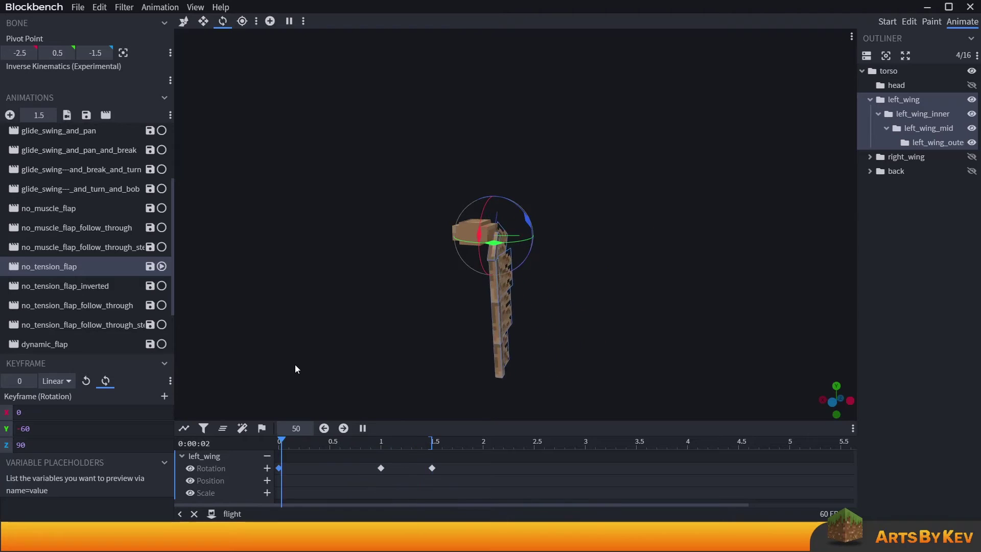
{"action": "left_click", "coordinate": [80, 287]}
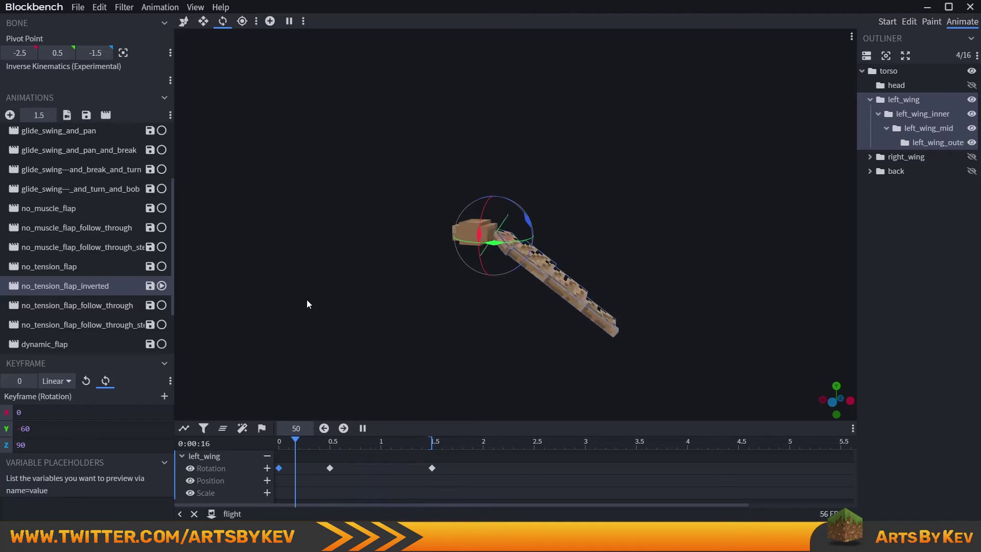
Cycle through no_tension_flap, no_tension_flap_follow_through and its long-named stepped variant.
{"action": "left_click", "coordinate": [81, 266]}
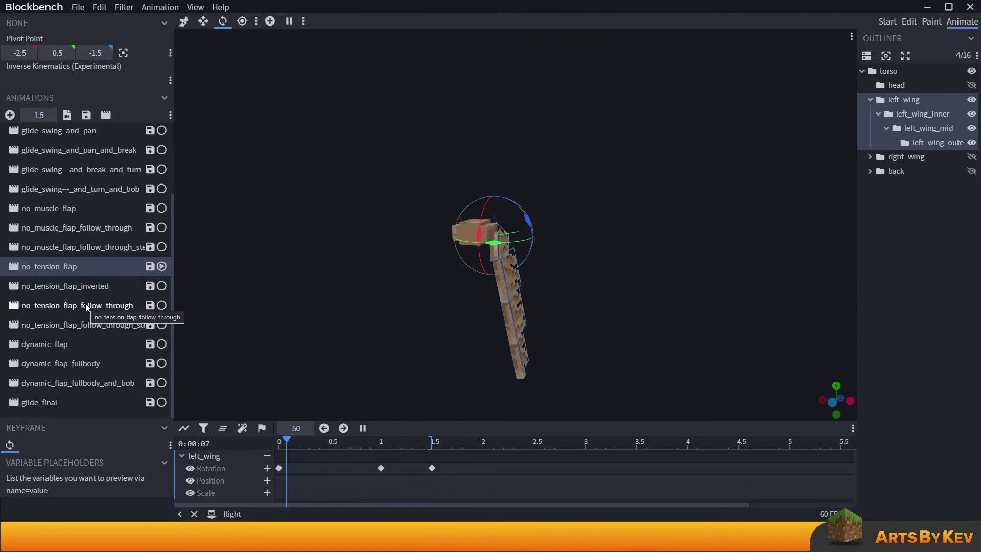
{"action": "left_click", "coordinate": [85, 305]}
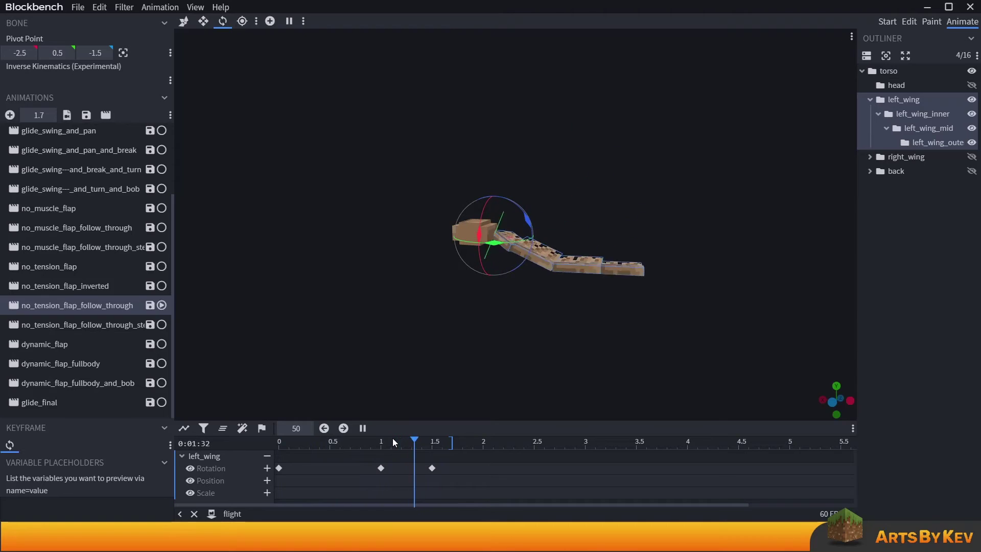
{"action": "left_click", "coordinate": [118, 327]}
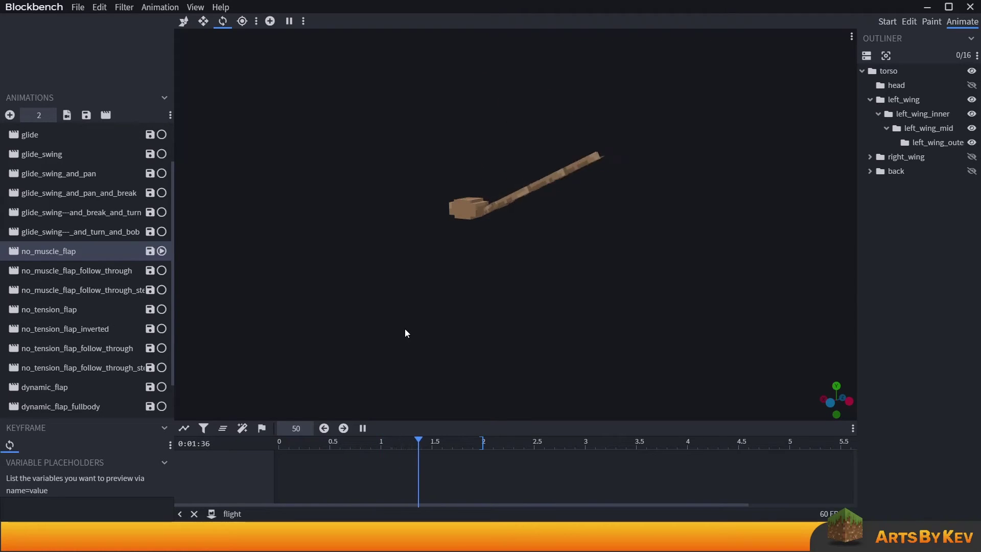
Preview the no_tension_flap follow-through variant and the three glide_swing animations.
{"action": "left_click", "coordinate": [78, 312]}
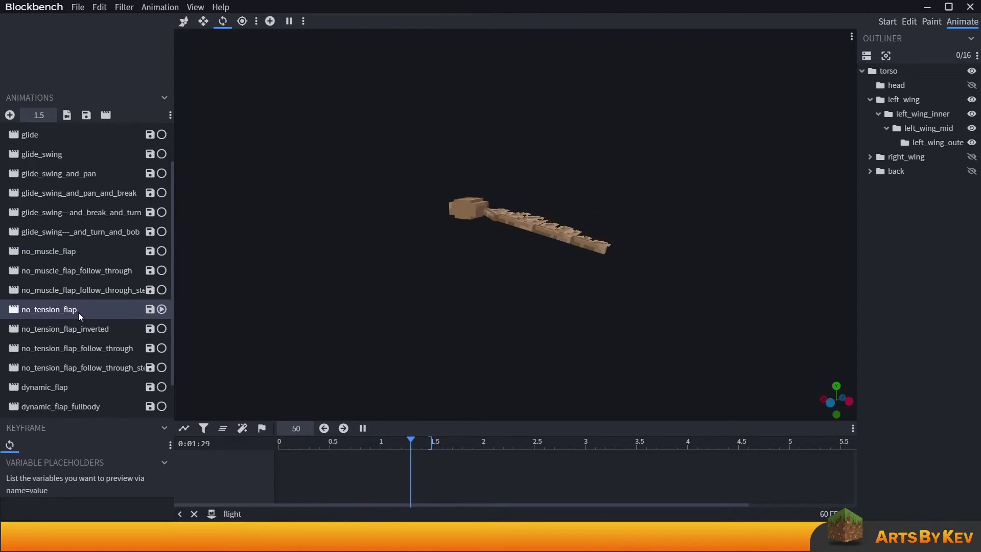
{"action": "scroll", "coordinate": [78, 312], "scroll_direction": "down", "scroll_amount": 1}
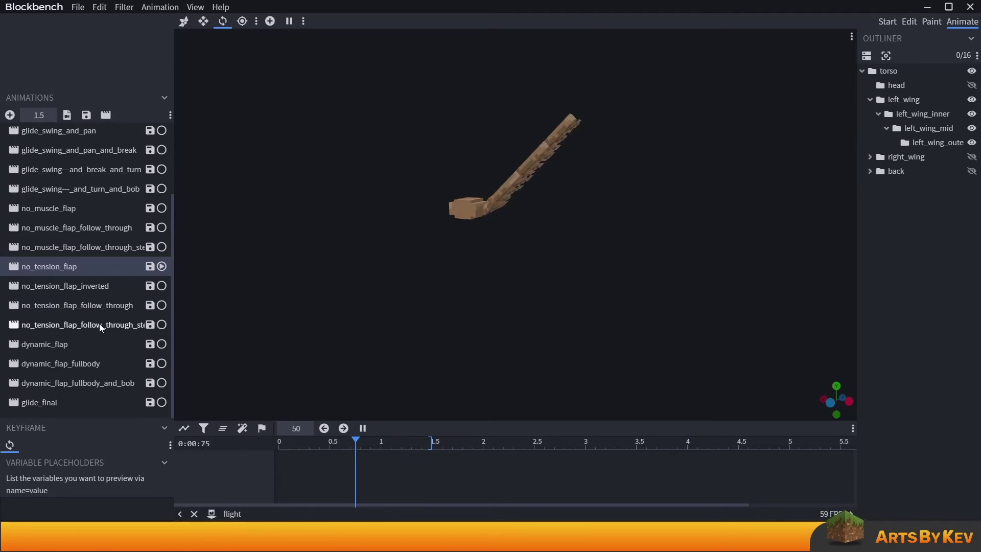
{"action": "left_click", "coordinate": [100, 323]}
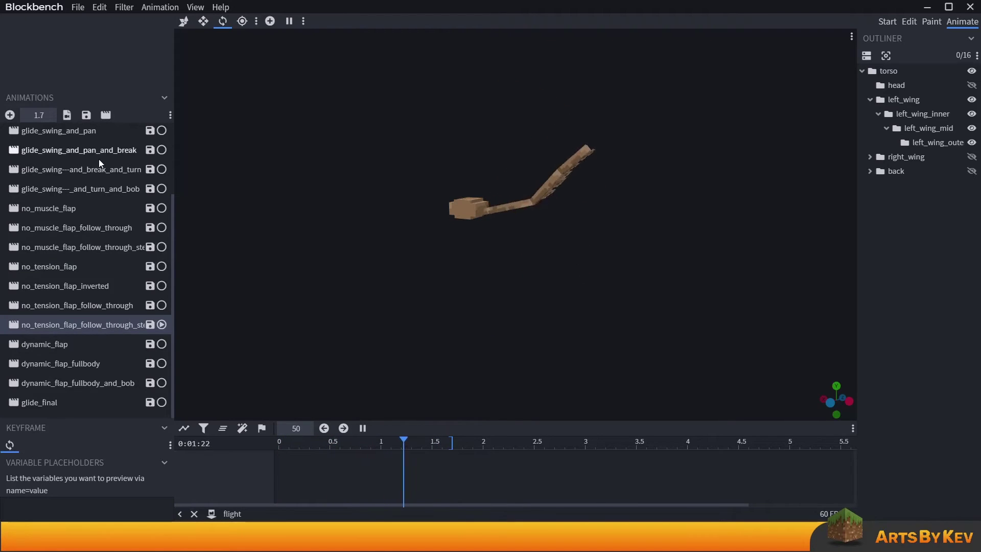
{"action": "scroll", "coordinate": [99, 158], "scroll_direction": "up", "scroll_amount": 1}
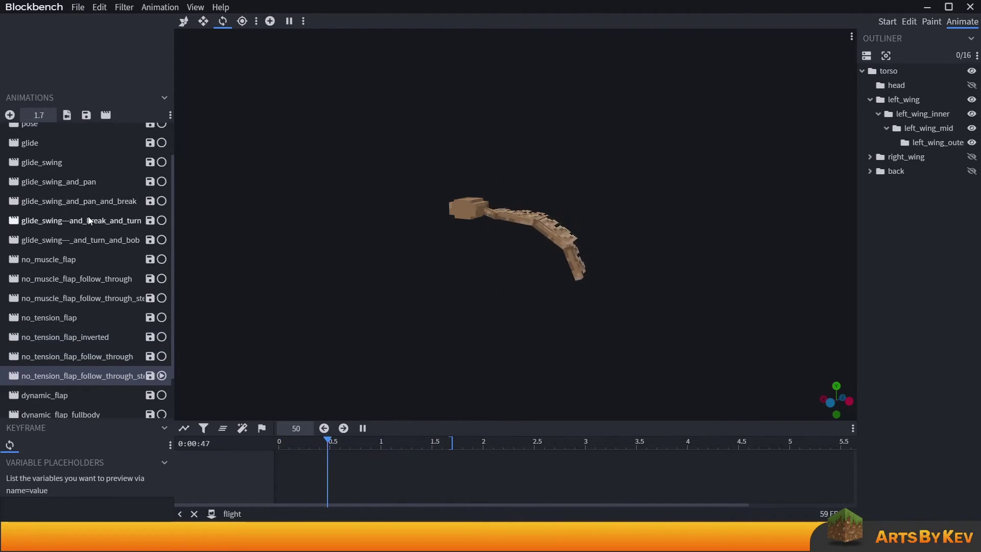
{"action": "left_click", "coordinate": [100, 222]}
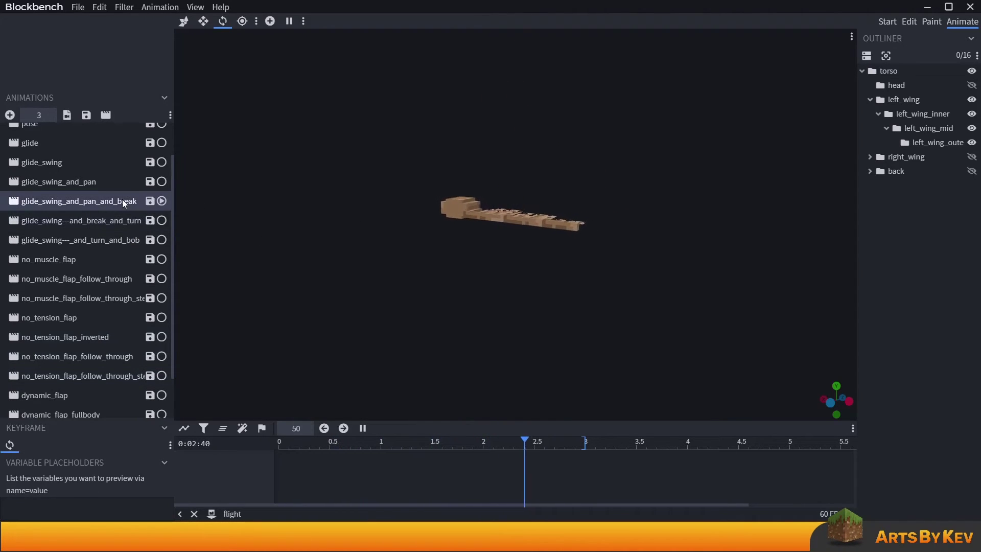
{"action": "left_click", "coordinate": [94, 186]}
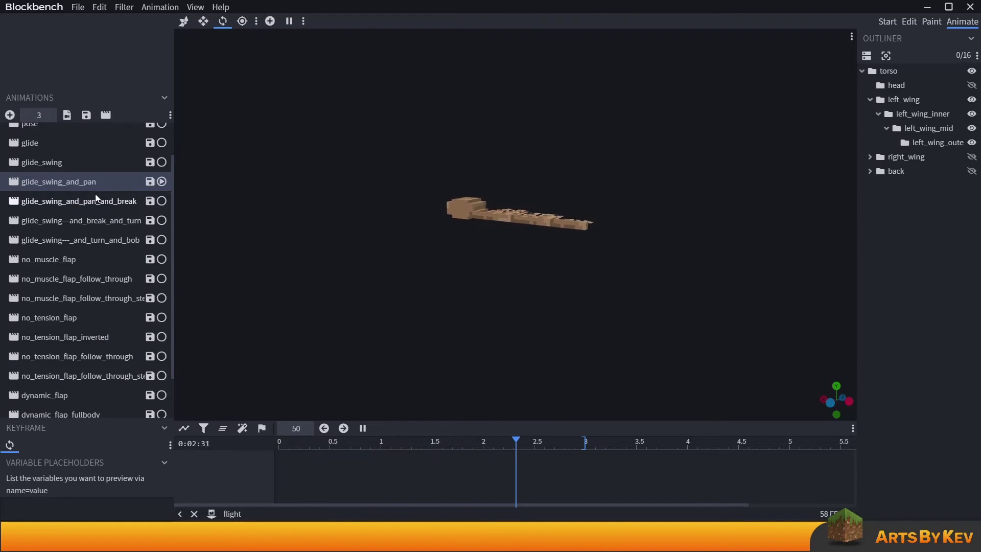
{"action": "left_click", "coordinate": [95, 197]}
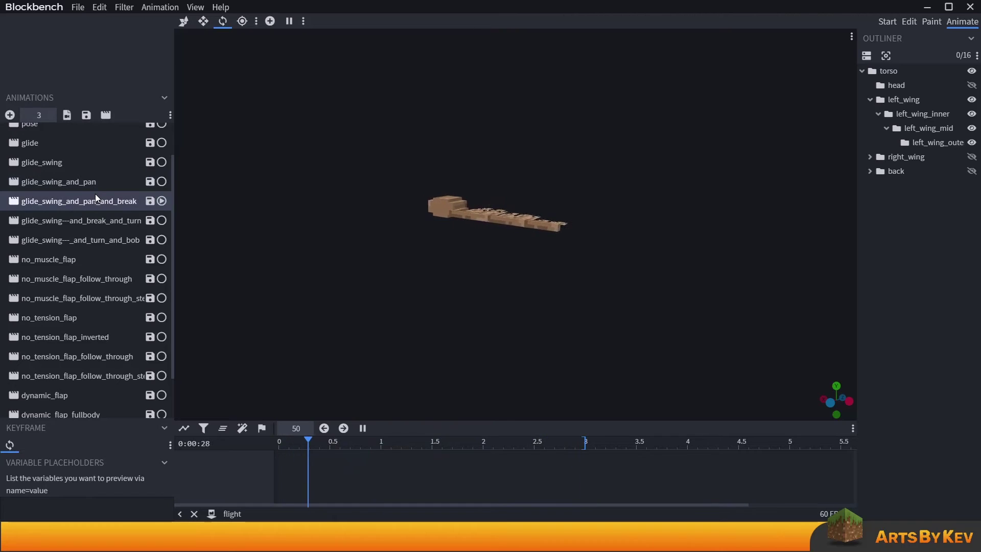
{"action": "scroll", "coordinate": [96, 196], "scroll_direction": "down", "scroll_amount": 1}
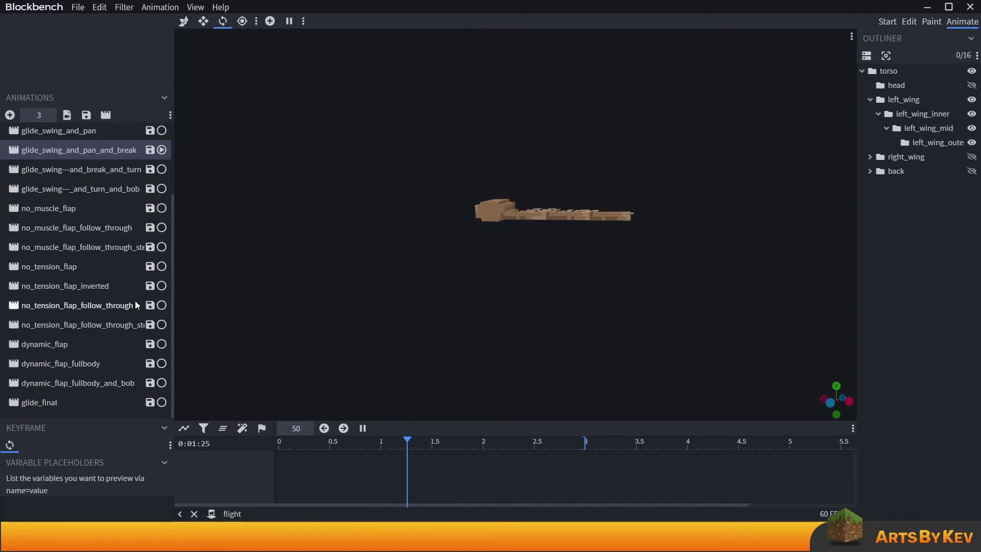
{"action": "left_click", "coordinate": [89, 320]}
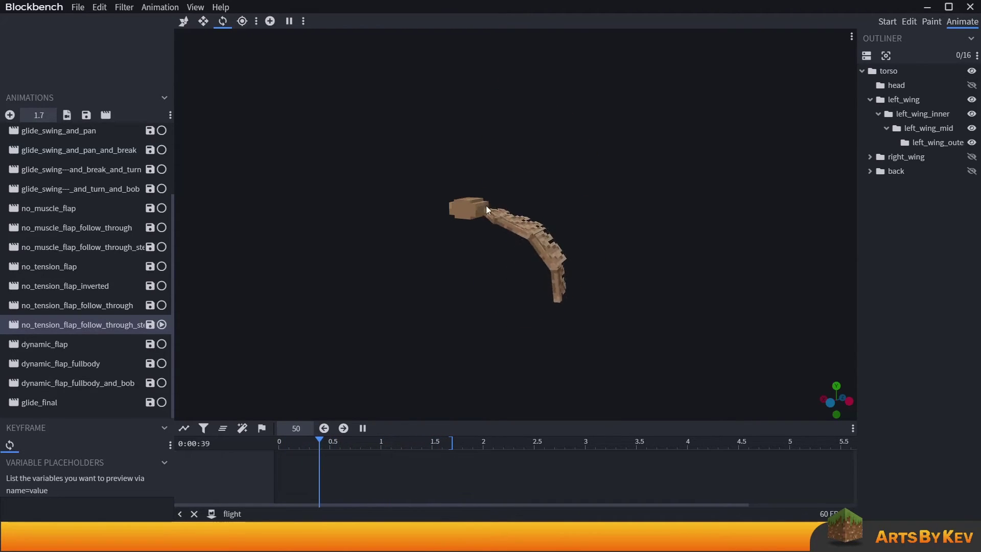
Play no_tension_flap, then dynamic_flap with the head, right wing and back unhidden.
{"action": "left_click", "coordinate": [77, 269]}
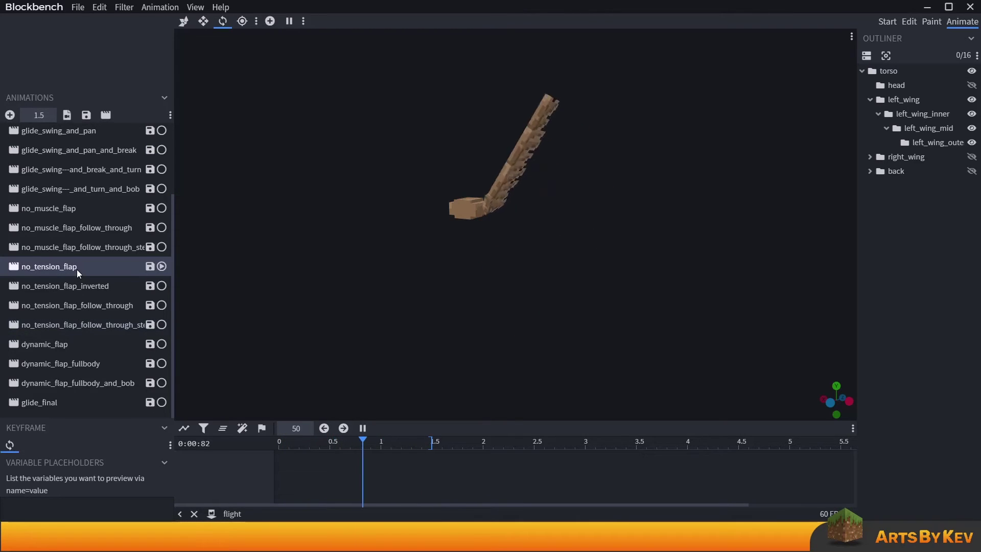
{"action": "left_click", "coordinate": [87, 342]}
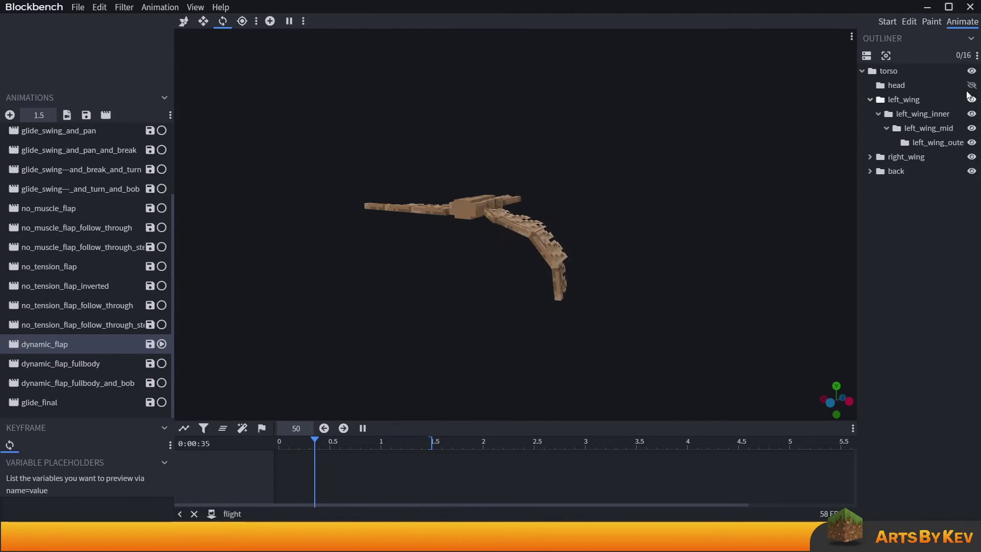
{"action": "left_click_drag", "start_coordinate": [972, 171], "coordinate": [972, 85]}
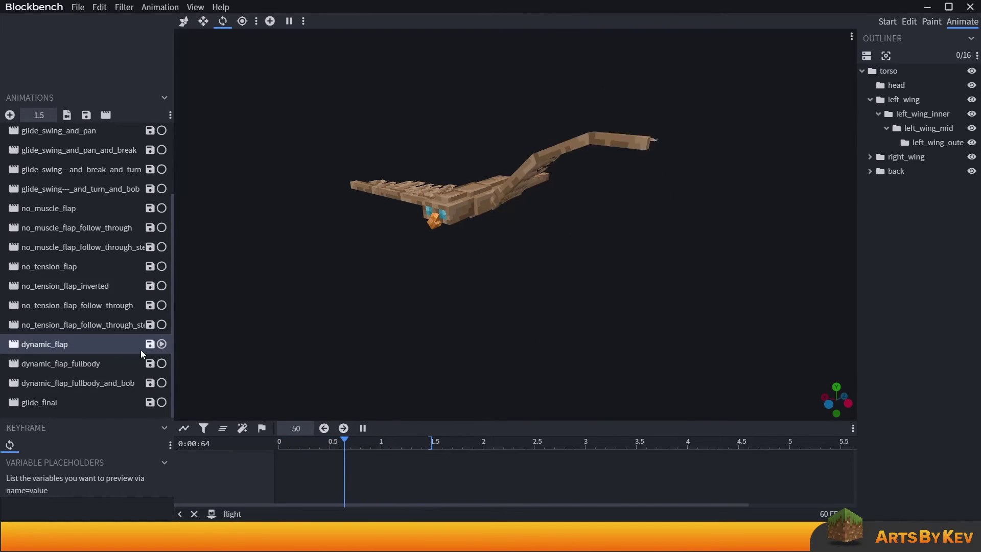
Play dynamic_flap_fullbody and raise the playback speed back to 100 percent.
{"action": "left_click", "coordinate": [101, 363]}
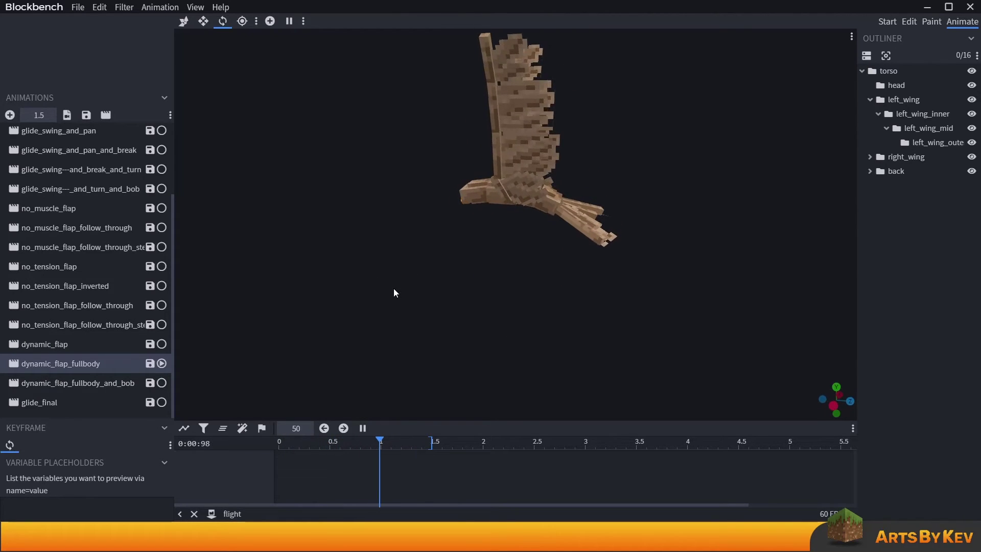
{"action": "left_click_drag", "start_coordinate": [393, 288], "coordinate": [613, 307]}
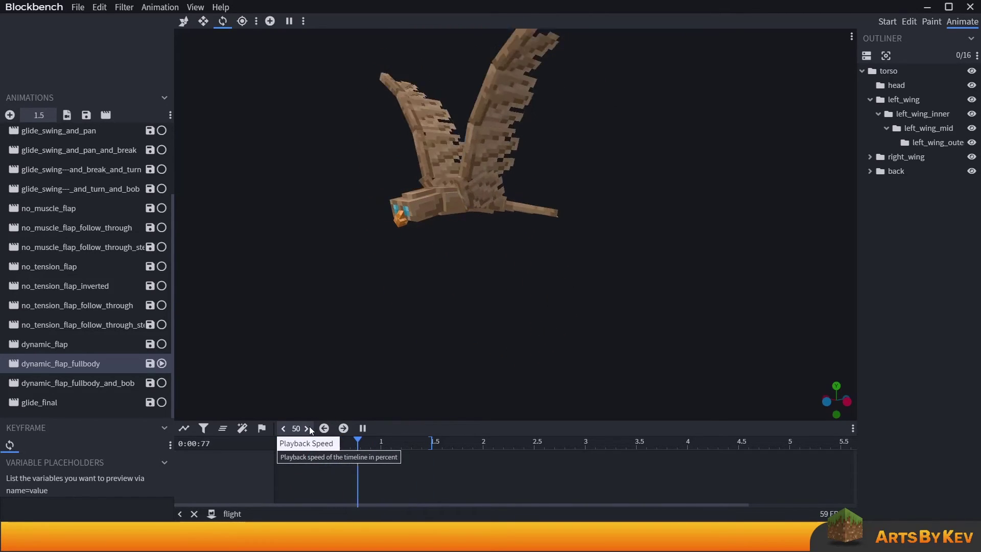
{"action": "left_click", "coordinate": [307, 428]}
{"action": "left_click", "coordinate": [307, 428]}
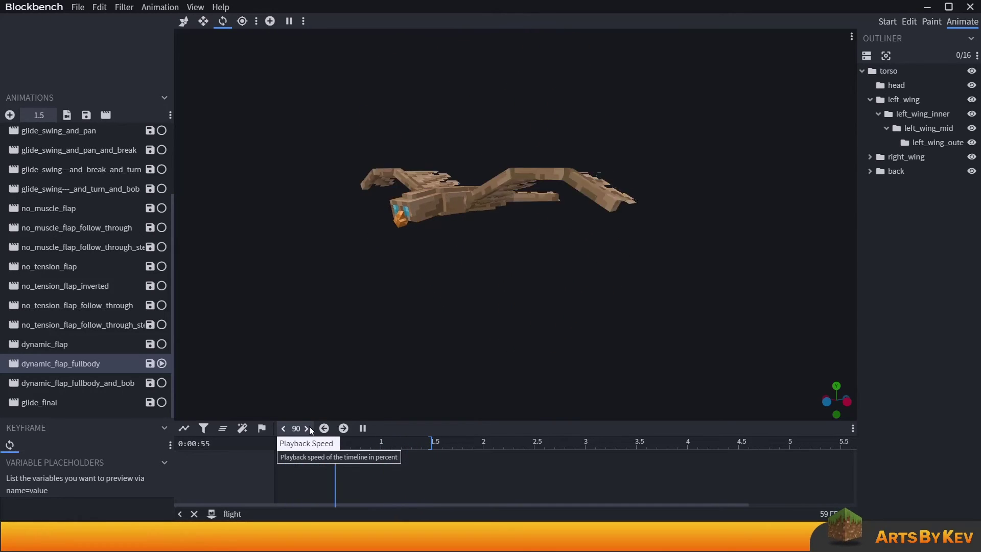
{"action": "left_click", "coordinate": [307, 428]}
{"action": "left_click", "coordinate": [307, 428]}
{"action": "left_click", "coordinate": [307, 428]}
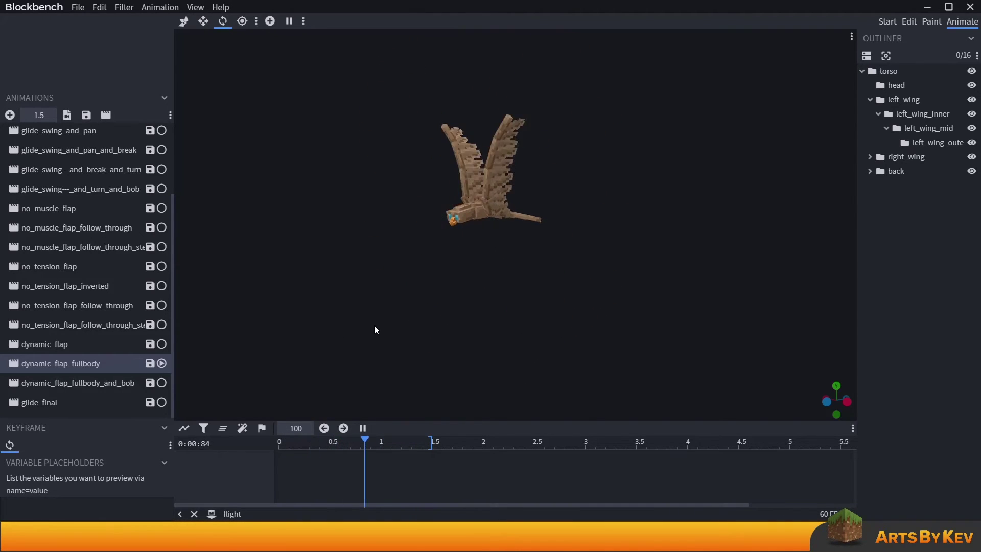
{"action": "left_click_drag", "start_coordinate": [369, 325], "coordinate": [487, 317]}
{"action": "key", "text": "space"}
{"action": "left_click", "coordinate": [478, 213]}
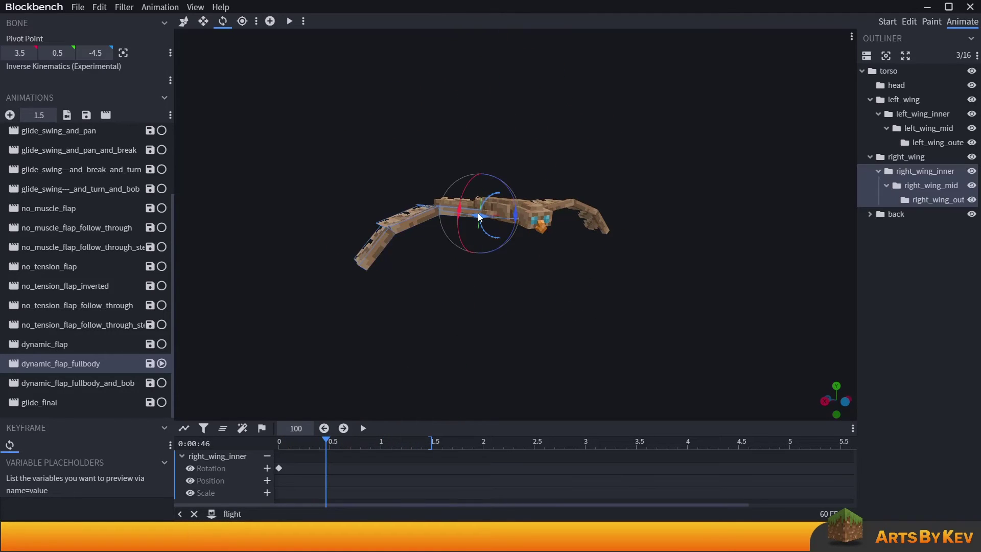
{"action": "scroll", "coordinate": [392, 369], "scroll_direction": "up", "scroll_amount": 1}
{"action": "left_click_drag", "start_coordinate": [300, 443], "coordinate": [283, 458]}
{"action": "left_click_drag", "start_coordinate": [339, 332], "coordinate": [355, 269]}
{"action": "left_click", "coordinate": [505, 217]}
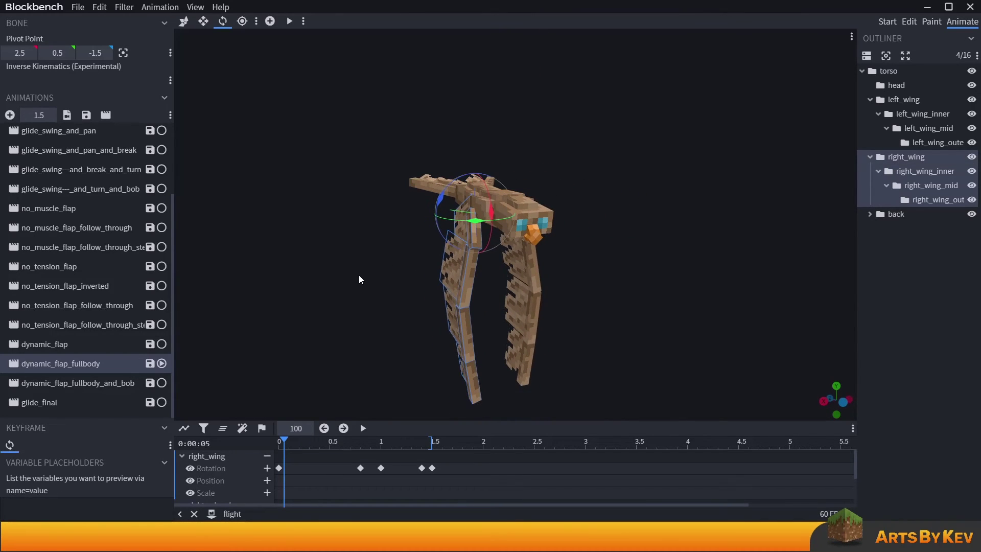
{"action": "left_click_drag", "start_coordinate": [312, 452], "coordinate": [289, 456]}
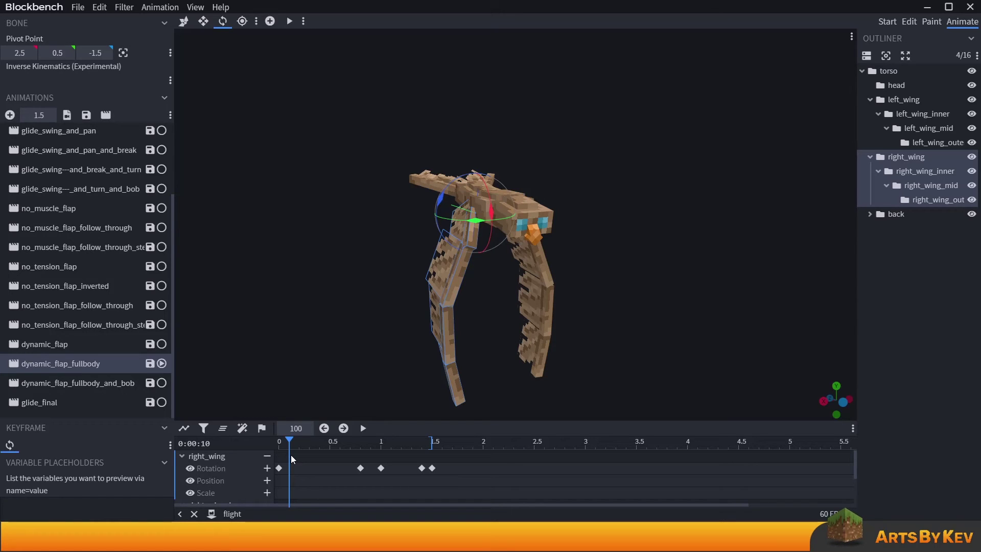
{"action": "left_click_drag", "start_coordinate": [291, 454], "coordinate": [425, 461]}
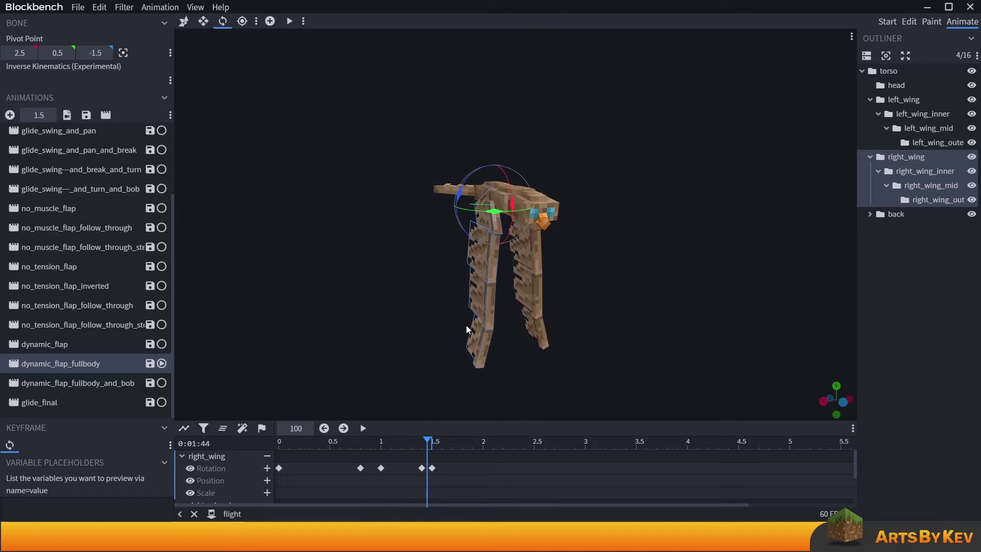
{"action": "left_click", "coordinate": [483, 294]}
Scrub through right_wing_mid's flap and select its rotation keyframe at 1.5 seconds.
{"action": "left_click_drag", "start_coordinate": [351, 449], "coordinate": [299, 444]}
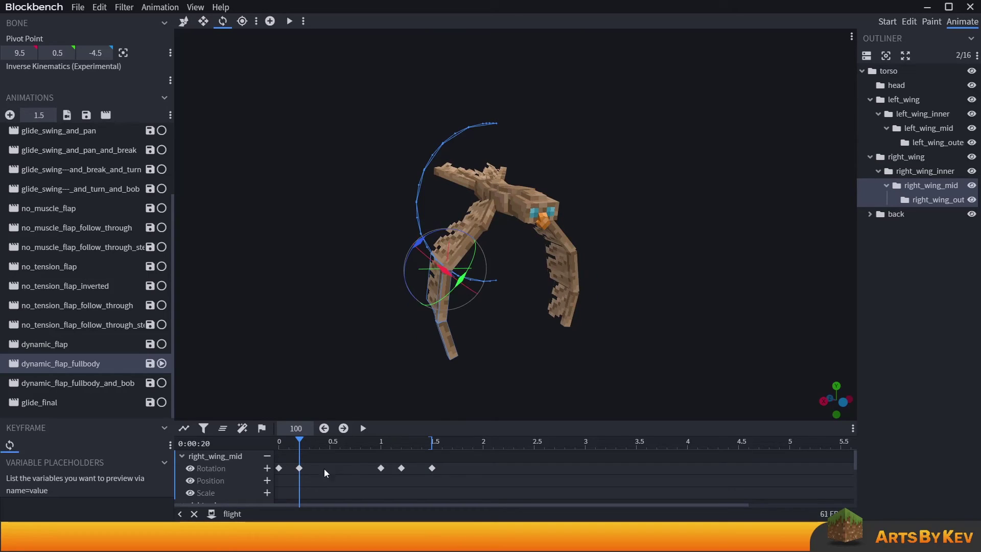
{"action": "left_click_drag", "start_coordinate": [403, 439], "coordinate": [430, 444]}
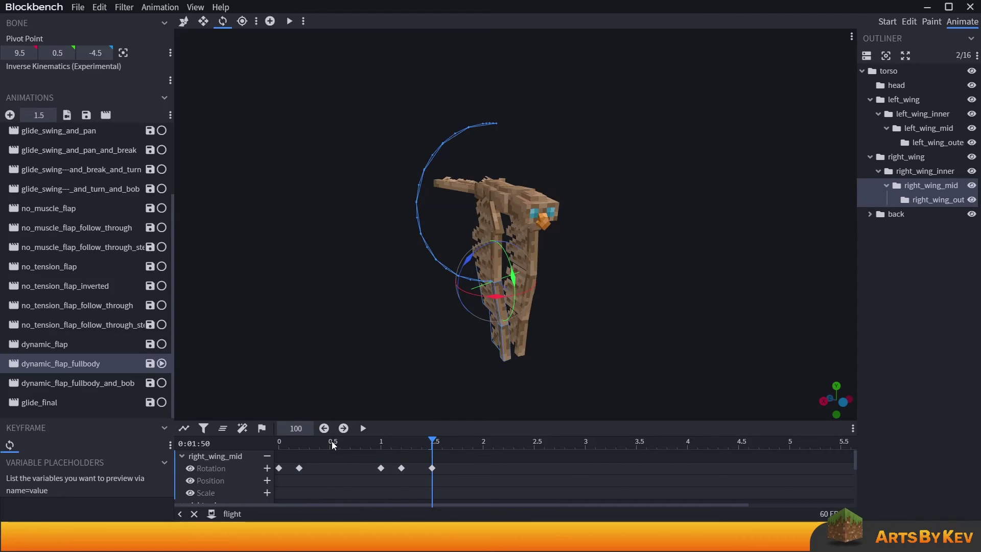
{"action": "left_click_drag", "start_coordinate": [332, 443], "coordinate": [433, 455]}
{"action": "left_click", "coordinate": [432, 468]}
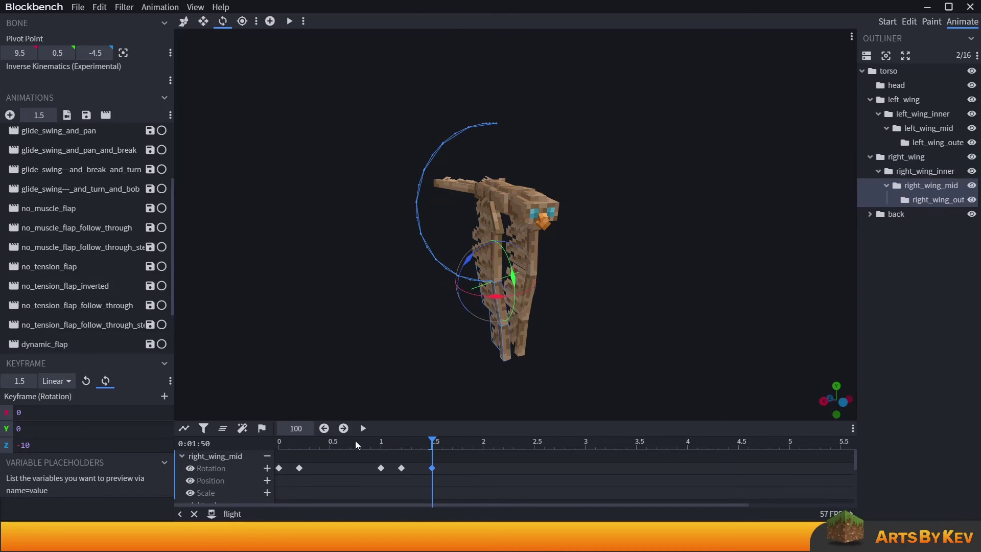
{"action": "left_click_drag", "start_coordinate": [355, 440], "coordinate": [418, 443]}
Select right_wing_outer, scrub its follow-through keyframes, and replay the flap from 0 seconds.
{"action": "left_click", "coordinate": [412, 337]}
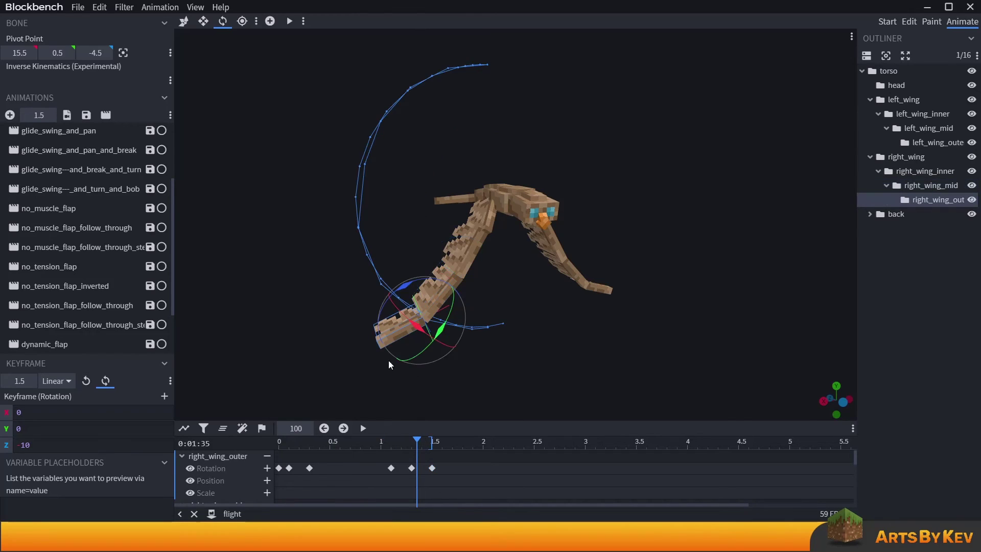
{"action": "left_click_drag", "start_coordinate": [308, 442], "coordinate": [339, 443]}
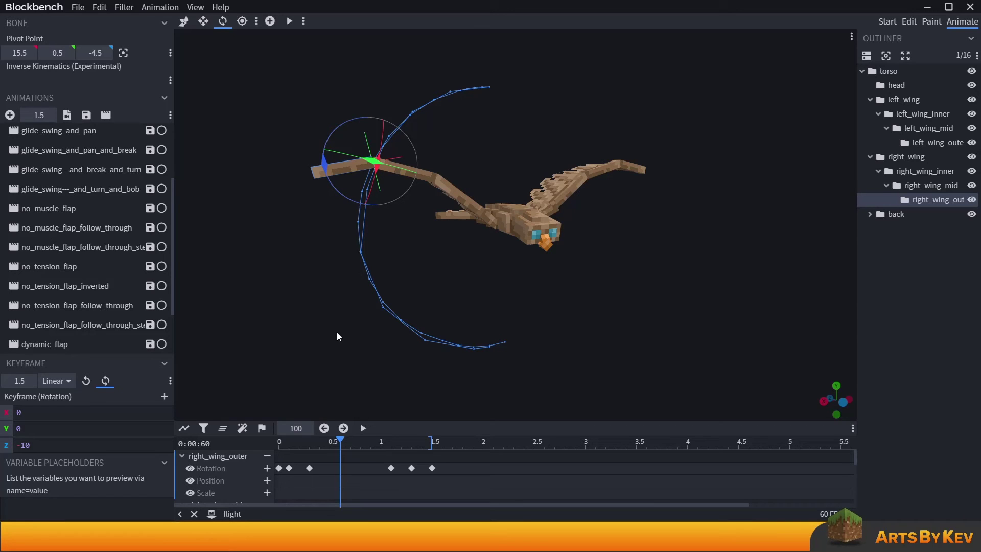
{"action": "left_click_drag", "start_coordinate": [295, 441], "coordinate": [405, 445]}
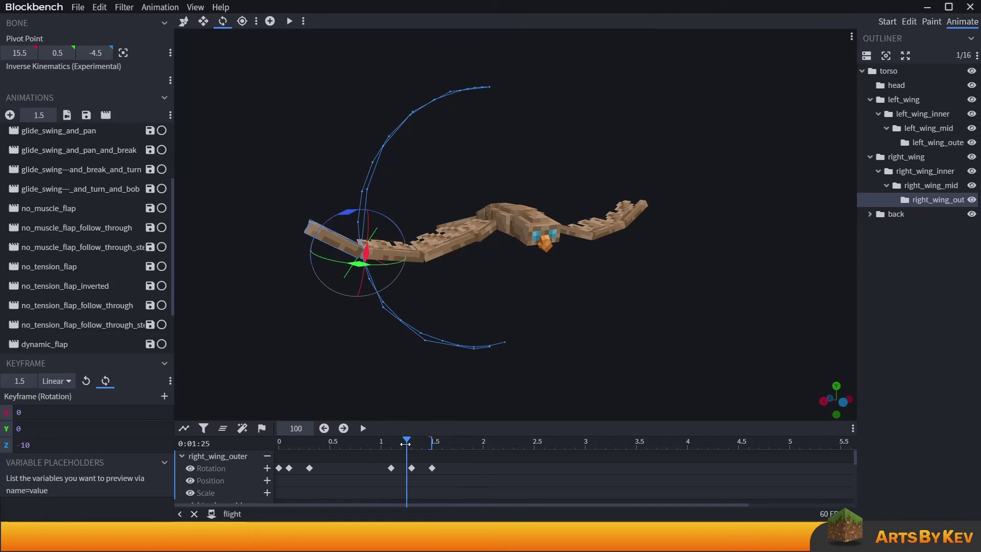
{"action": "left_click_drag", "start_coordinate": [405, 444], "coordinate": [432, 454]}
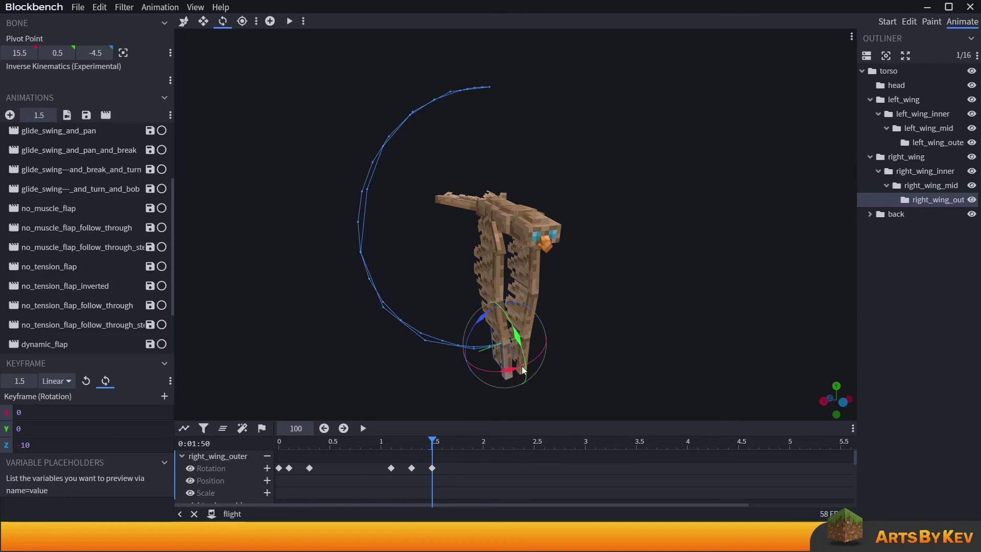
{"action": "left_click", "coordinate": [269, 445]}
{"action": "left_click_drag", "start_coordinate": [276, 449], "coordinate": [465, 464]}
{"action": "key", "text": "space"}
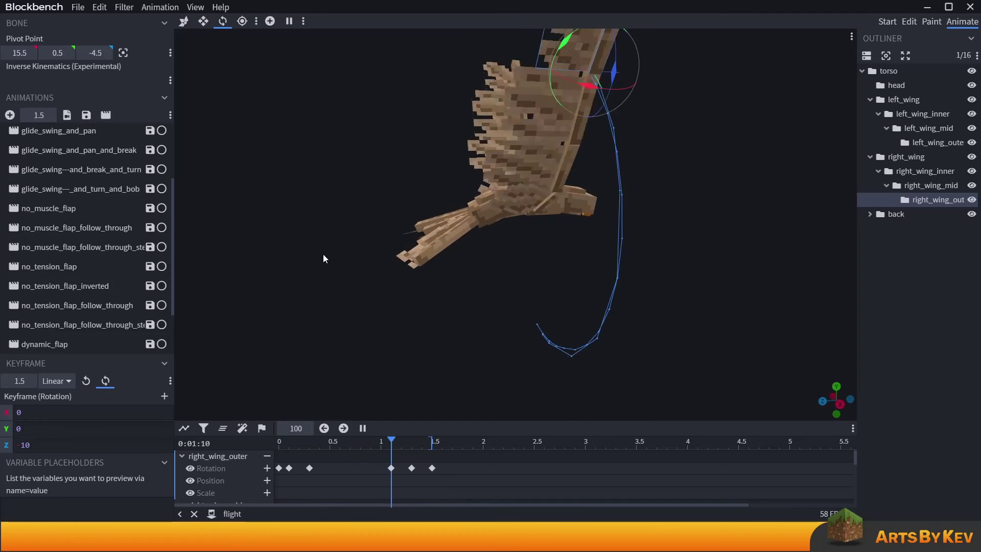
Watch right_wing_outer's looping motion path, then stop the flap playback and rewind to 0 seconds.
{"action": "left_click_drag", "start_coordinate": [361, 282], "coordinate": [457, 356]}
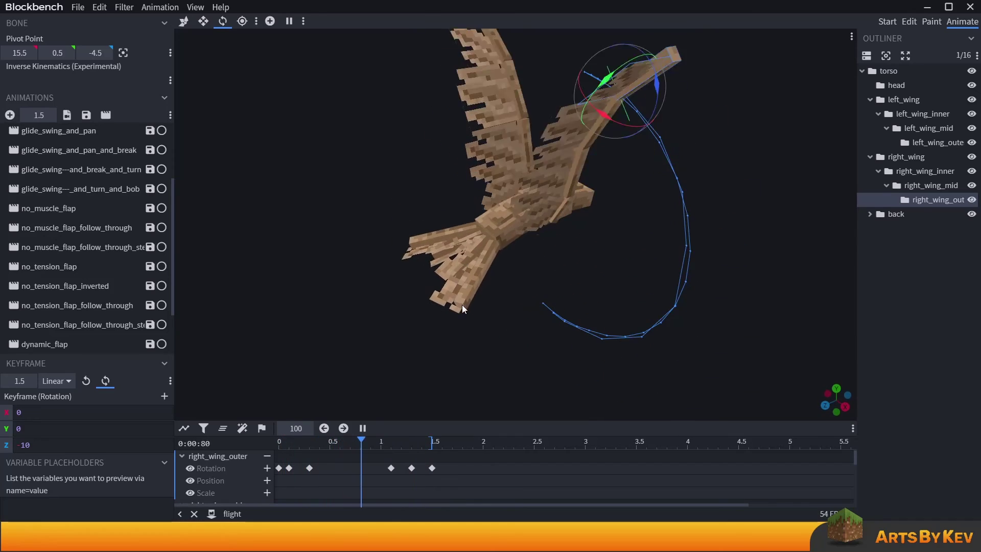
{"action": "left_click_drag", "start_coordinate": [464, 212], "coordinate": [406, 342]}
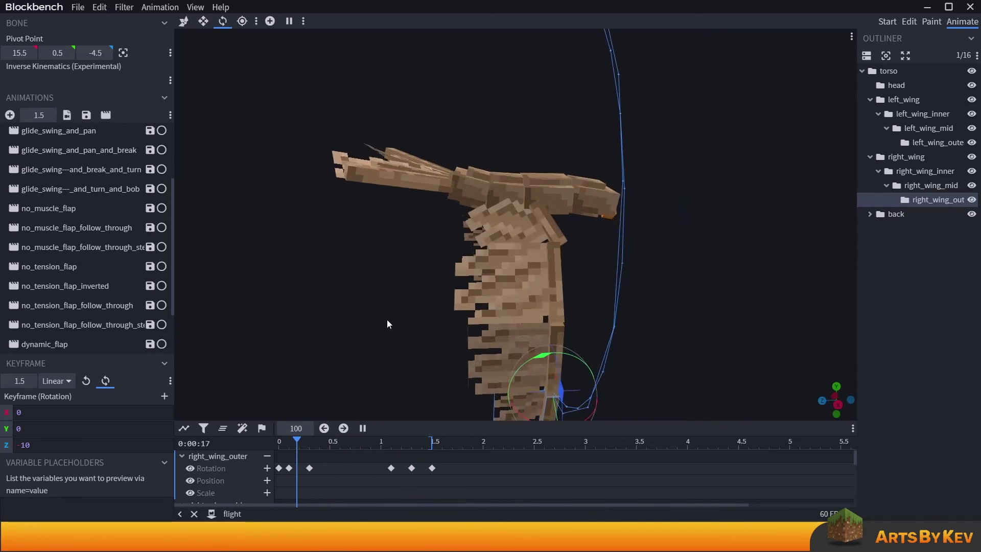
{"action": "left_click_drag", "start_coordinate": [320, 342], "coordinate": [508, 202]}
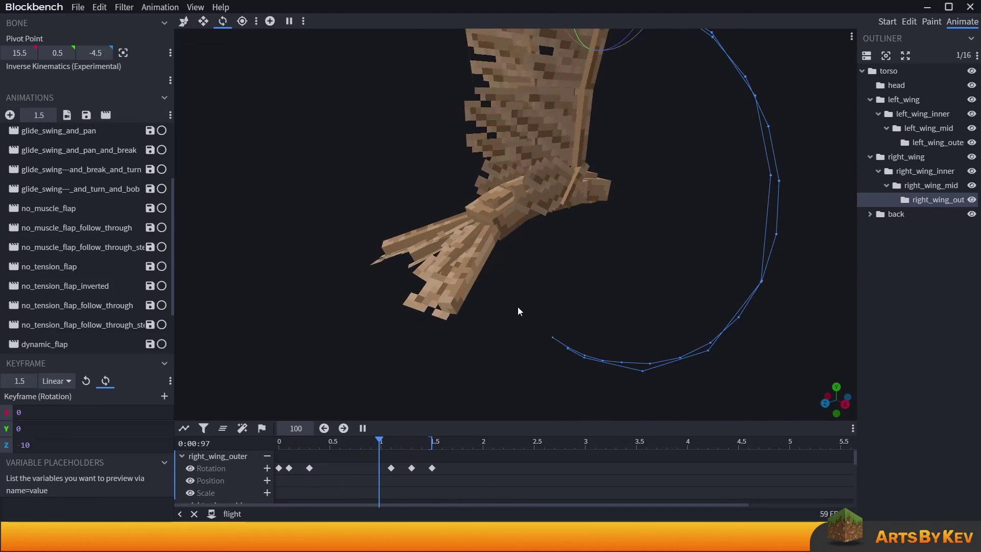
{"action": "left_click_drag", "start_coordinate": [315, 441], "coordinate": [254, 447]}
{"action": "left_click", "coordinate": [293, 457]}
{"action": "left_click_drag", "start_coordinate": [327, 373], "coordinate": [494, 197]}
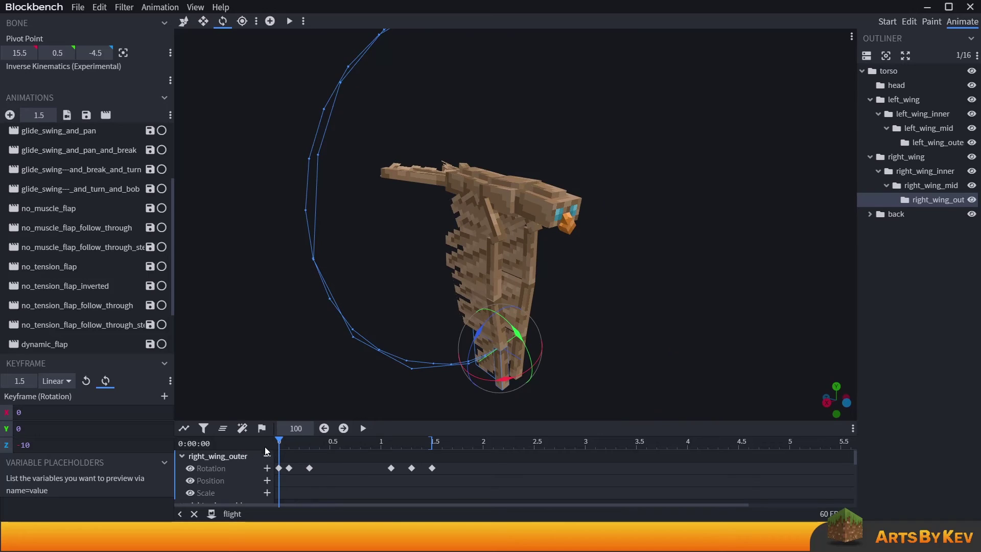
Scrub the flap timeline to review right_wing_outer's poses at 0.1, 0.2, 1.05 and 1.2 seconds.
{"action": "mouse_move", "coordinate": [280, 443]}
{"action": "left_mouse_down"}
{"action": "mouse_move", "coordinate": [288, 447]}
{"action": "mouse_move", "coordinate": [279, 449]}
{"action": "left_mouse_up"}
{"action": "left_click_drag", "start_coordinate": [278, 445], "coordinate": [386, 452]}
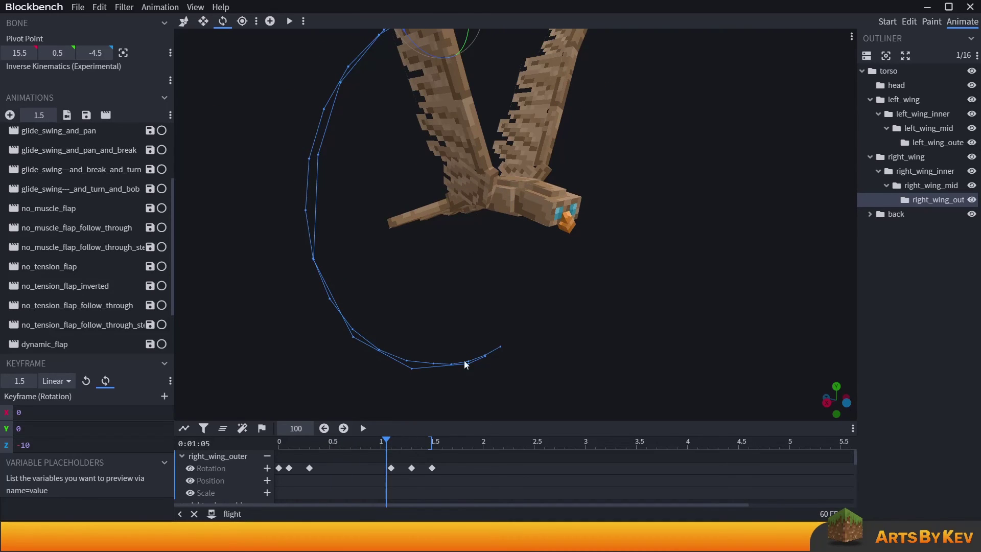
{"action": "left_click_drag", "start_coordinate": [464, 360], "coordinate": [480, 327]}
{"action": "left_click_drag", "start_coordinate": [387, 440], "coordinate": [409, 454]}
{"action": "left_click_drag", "start_coordinate": [493, 193], "coordinate": [474, 209]}
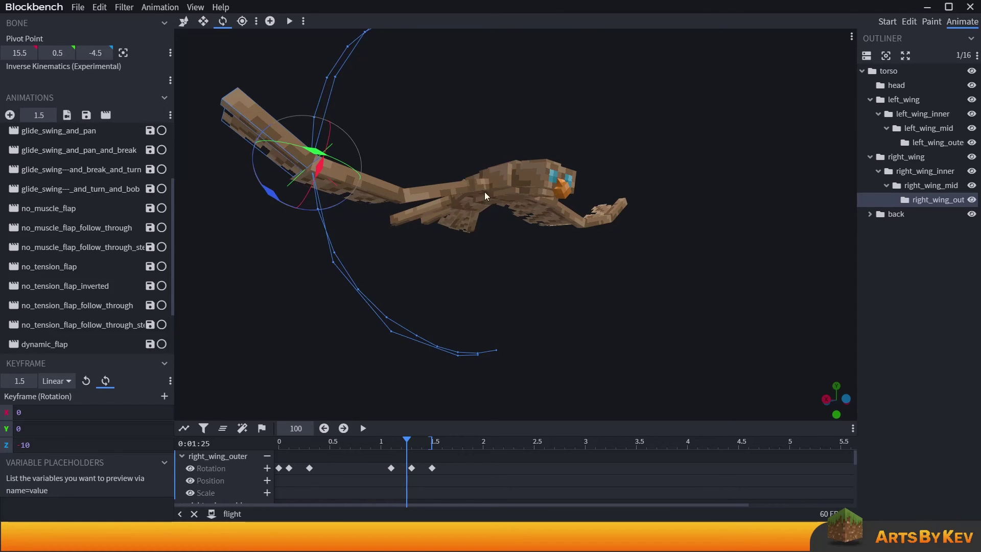
{"action": "left_click_drag", "start_coordinate": [414, 433], "coordinate": [432, 445]}
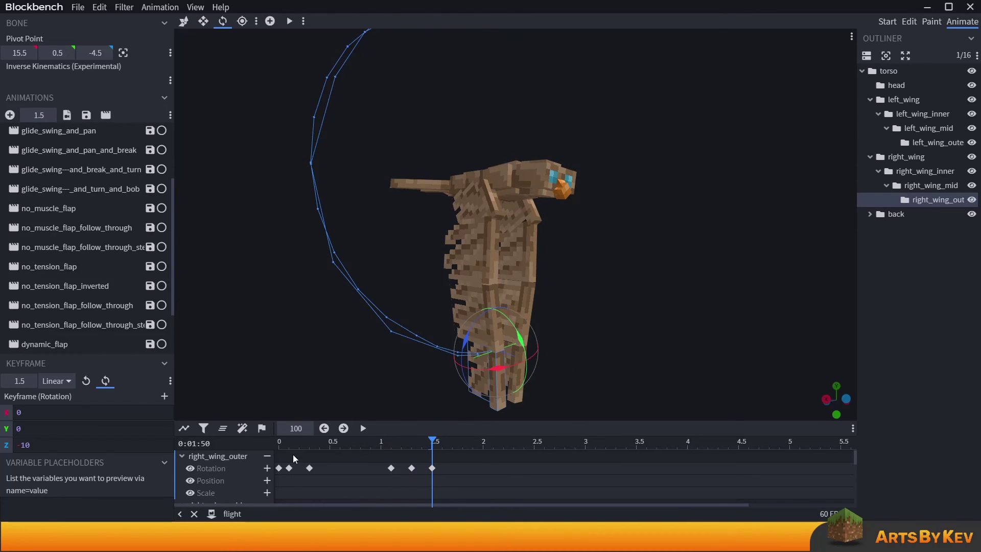
Rewind the flap to its first frames and play it again.
{"action": "mouse_move", "coordinate": [296, 447]}
{"action": "left_mouse_down"}
{"action": "mouse_move", "coordinate": [271, 450]}
{"action": "mouse_move", "coordinate": [296, 450]}
{"action": "mouse_move", "coordinate": [279, 451]}
{"action": "left_mouse_up"}
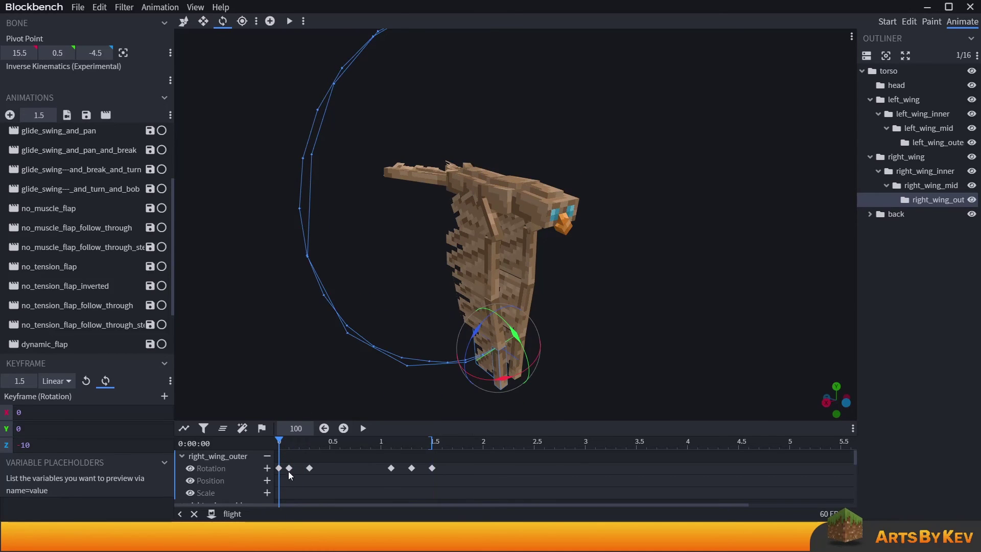
{"action": "left_click_drag", "start_coordinate": [277, 445], "coordinate": [282, 446]}
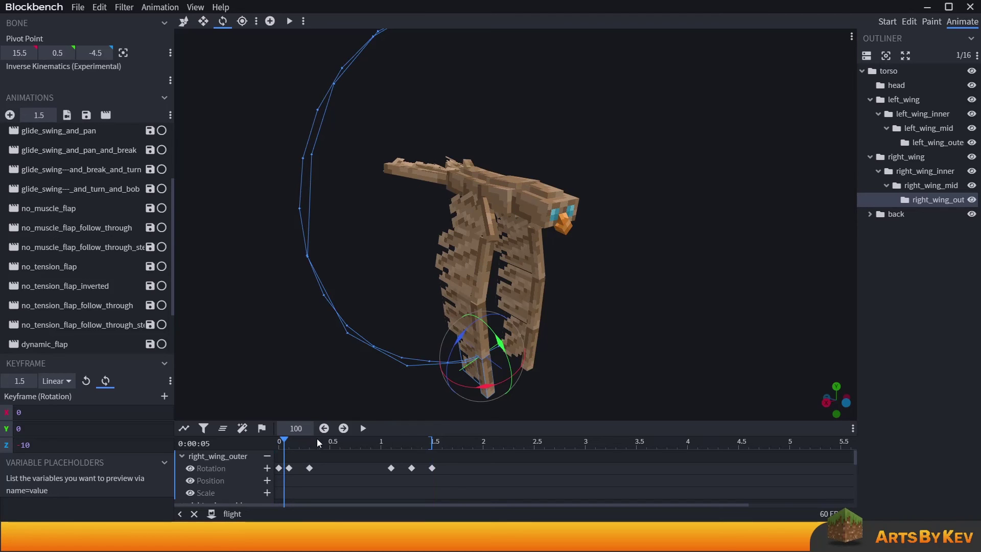
{"action": "key", "text": "space"}
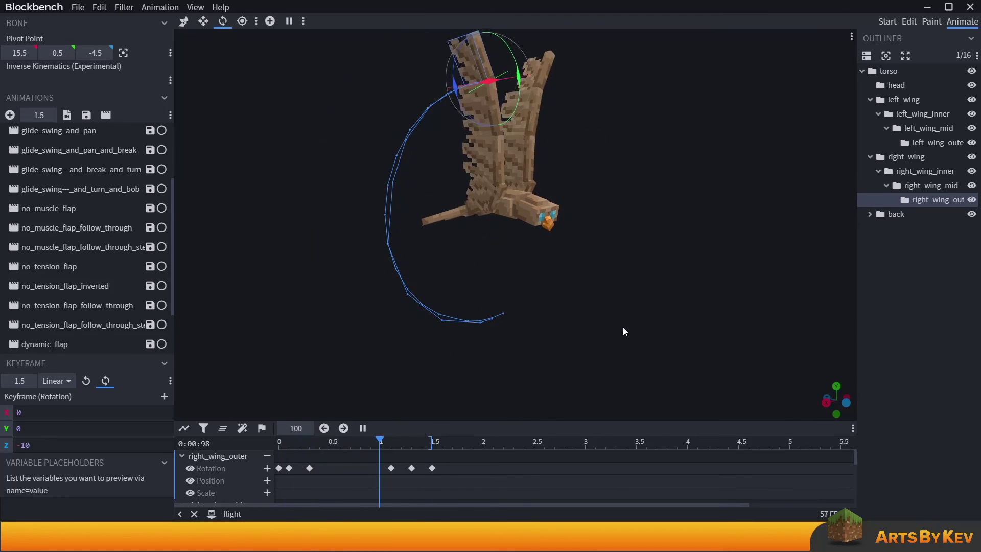
Deselect the right_wing_outer bone by clicking empty space.
{"action": "left_click", "coordinate": [624, 314]}
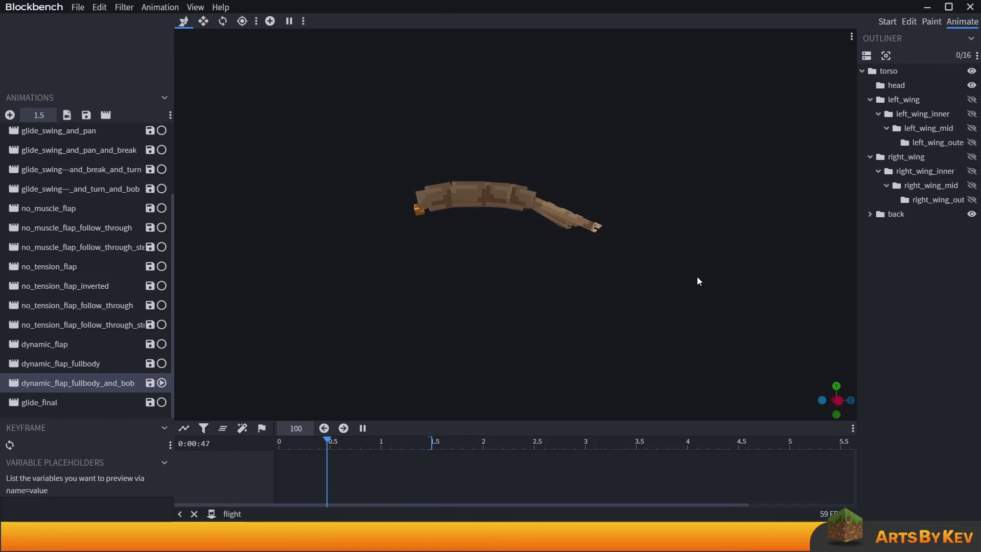
Unhide right_wing and left_wing in the Outliner, then clear the bone selection.
{"action": "left_click", "coordinate": [971, 156]}
{"action": "left_click", "coordinate": [904, 99]}
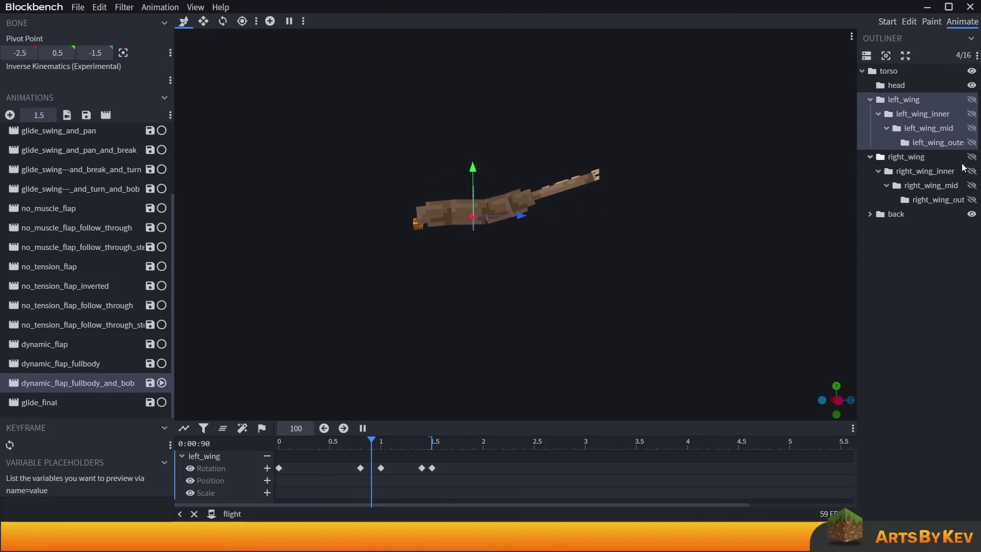
{"action": "left_click", "coordinate": [971, 100]}
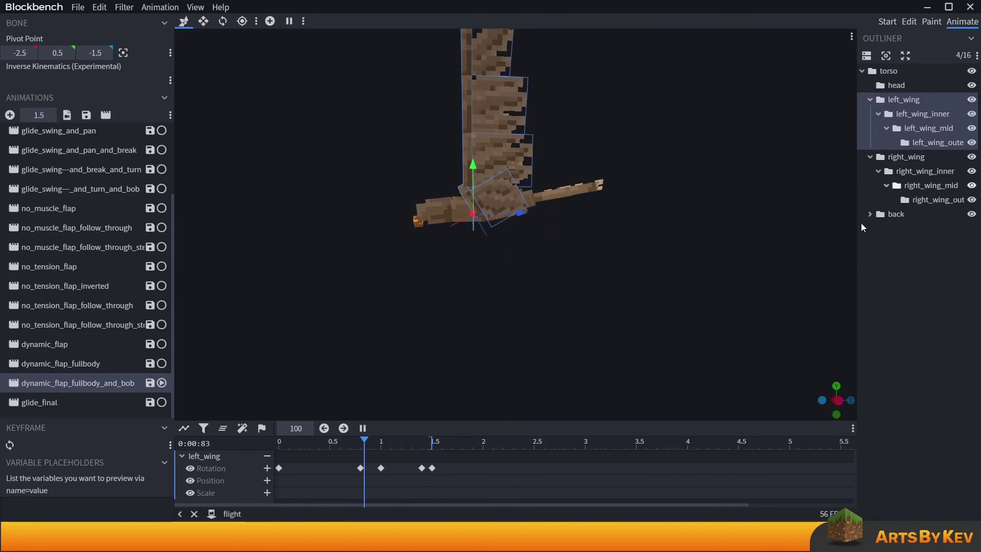
{"action": "left_click", "coordinate": [933, 333]}
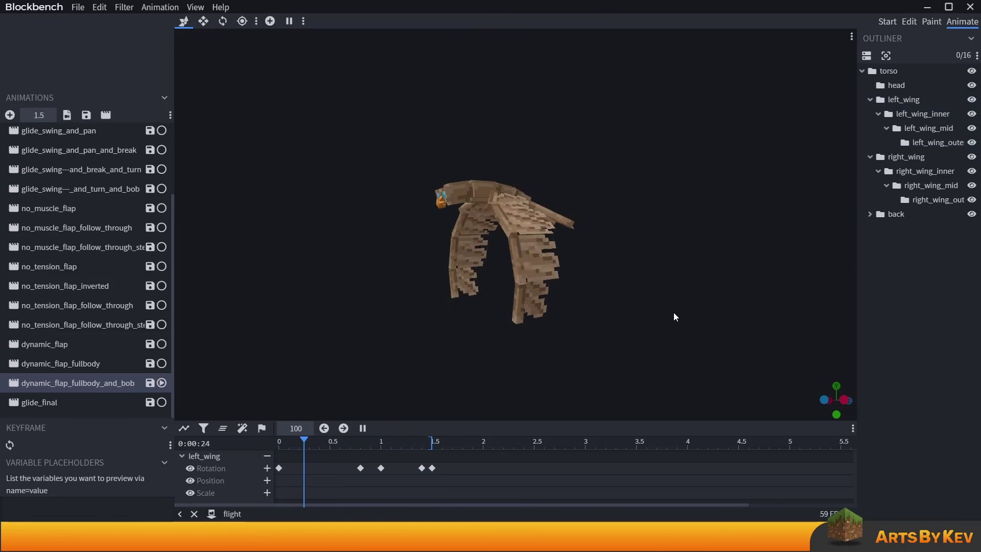